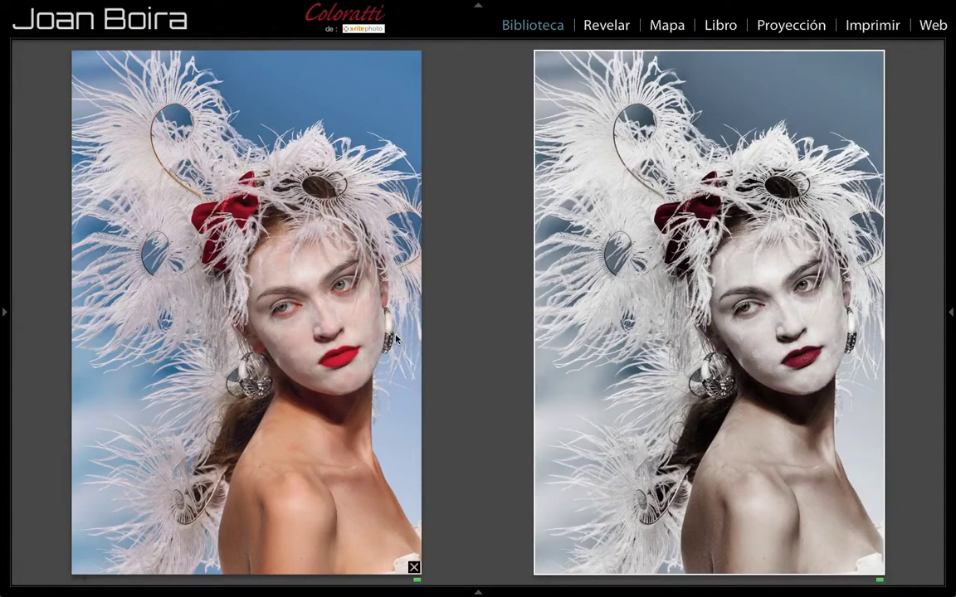
- Select the left, unedited colour portrait in Compare view and open it in Revelar
click(349, 403)
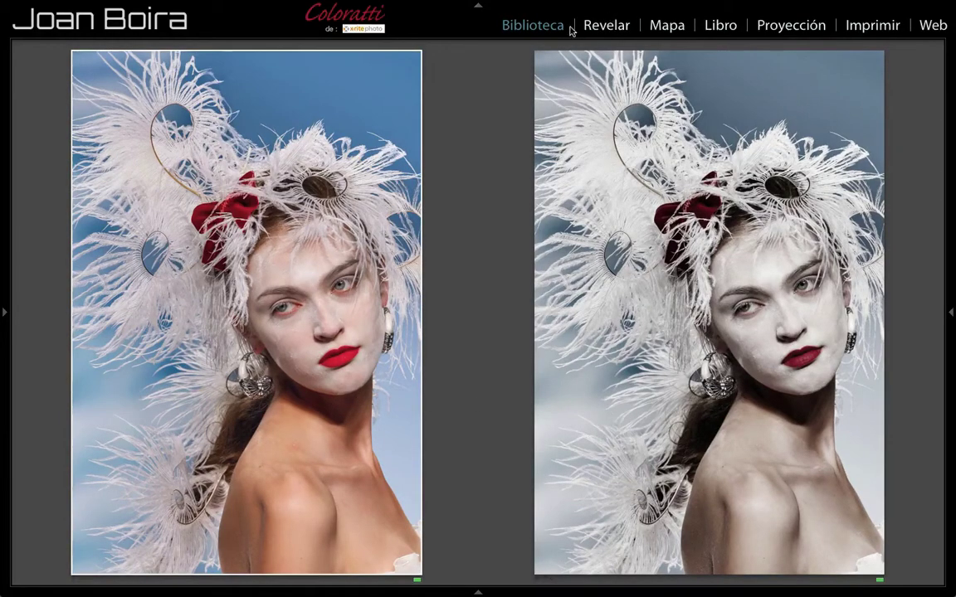
click(606, 26)
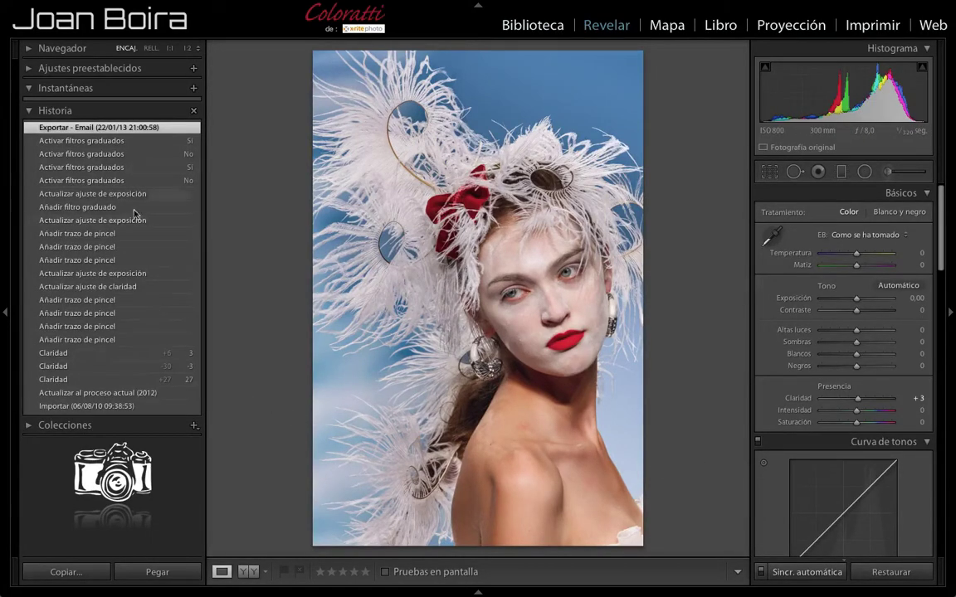
- Preview the Importar state, restore the Exportar - Email edit, hide the toolbar, and open the menu bar
click(133, 408)
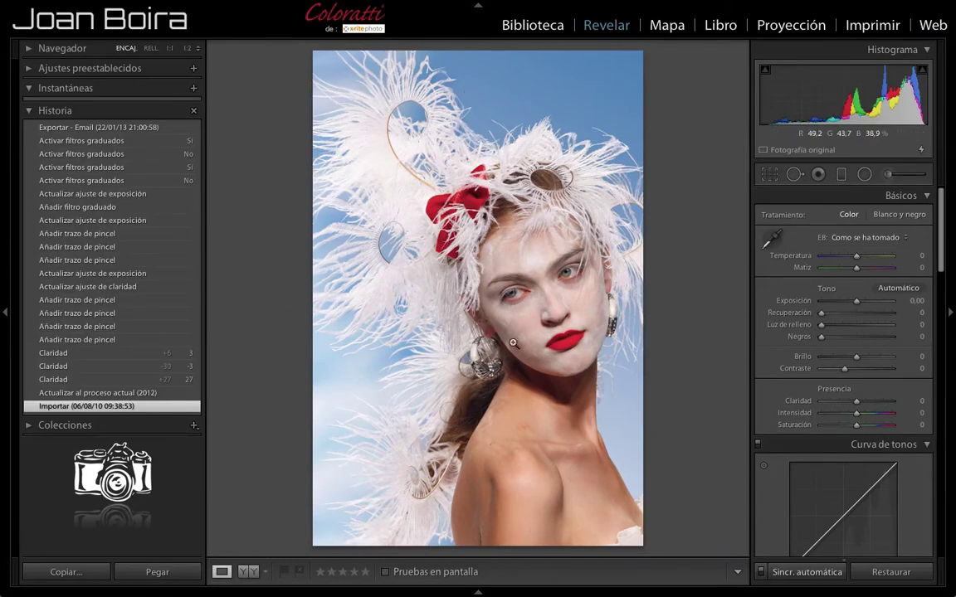
click(96, 128)
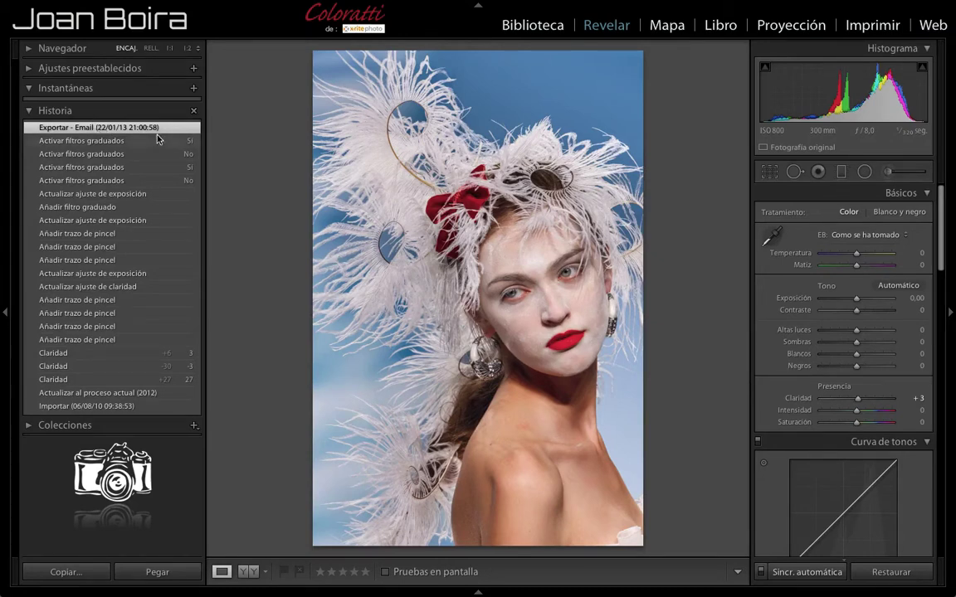
key(t)
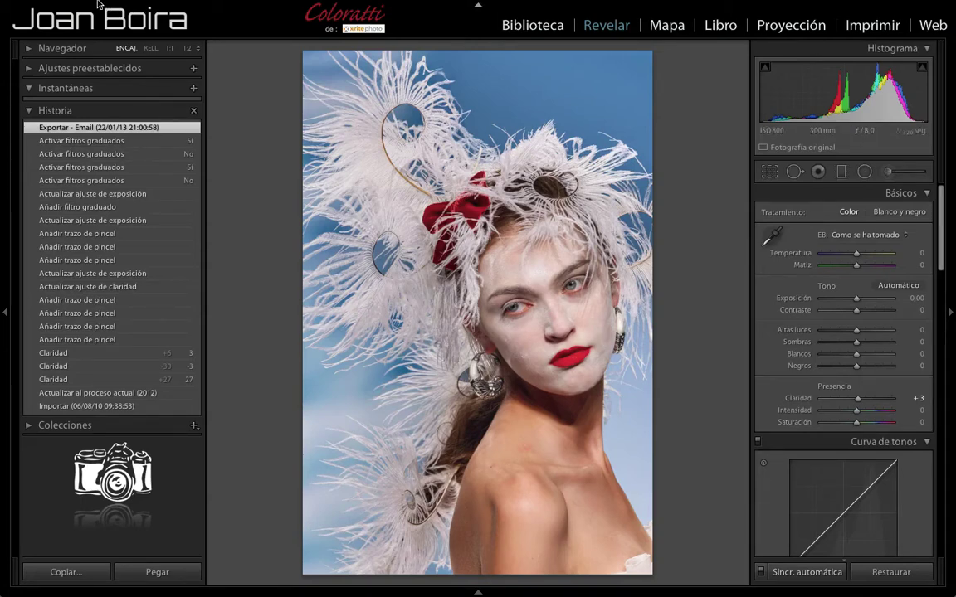
click(72, 10)
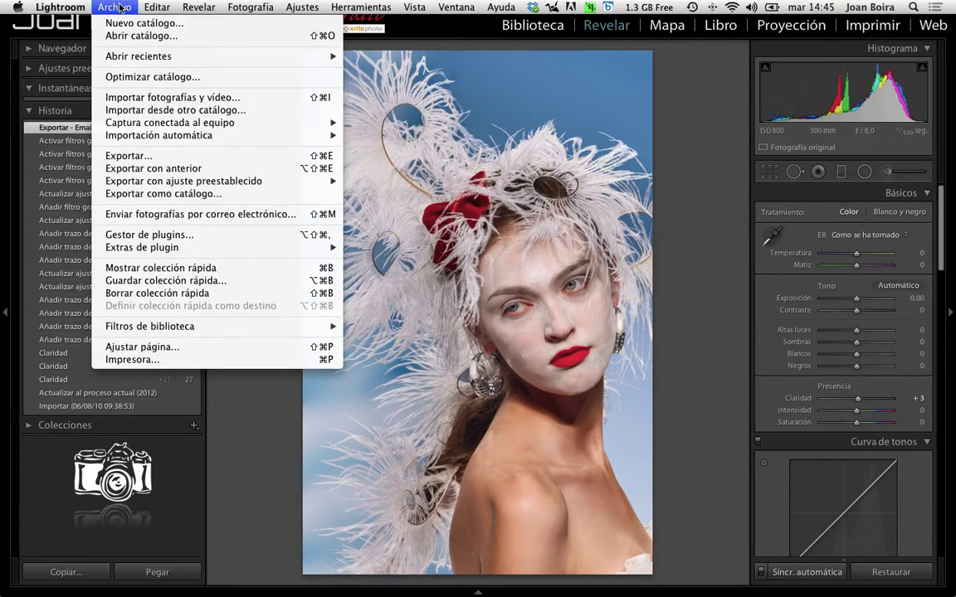
- Open Preferencias, glance at Generales, then show the Edición externa settings
click(75, 40)
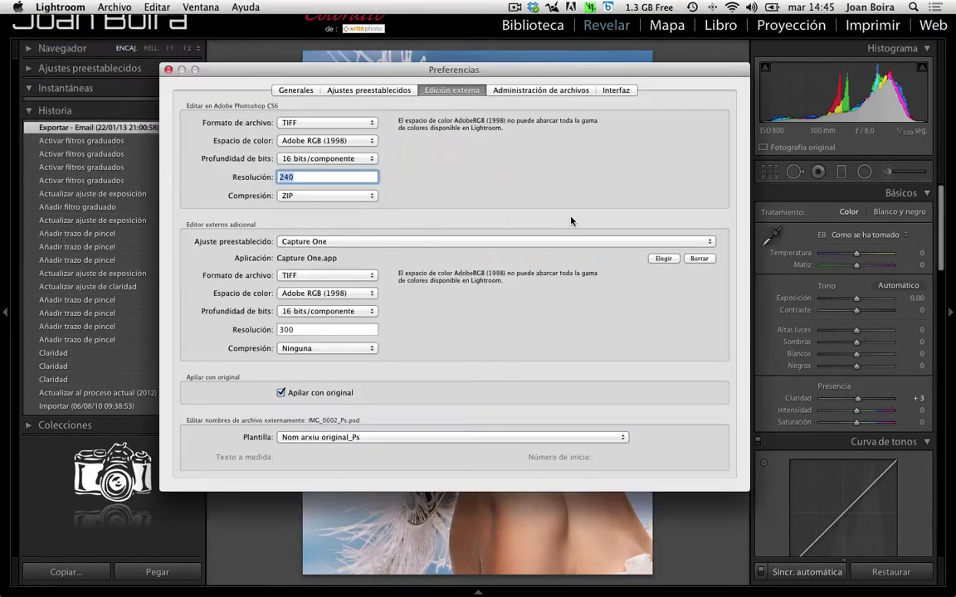
click(296, 90)
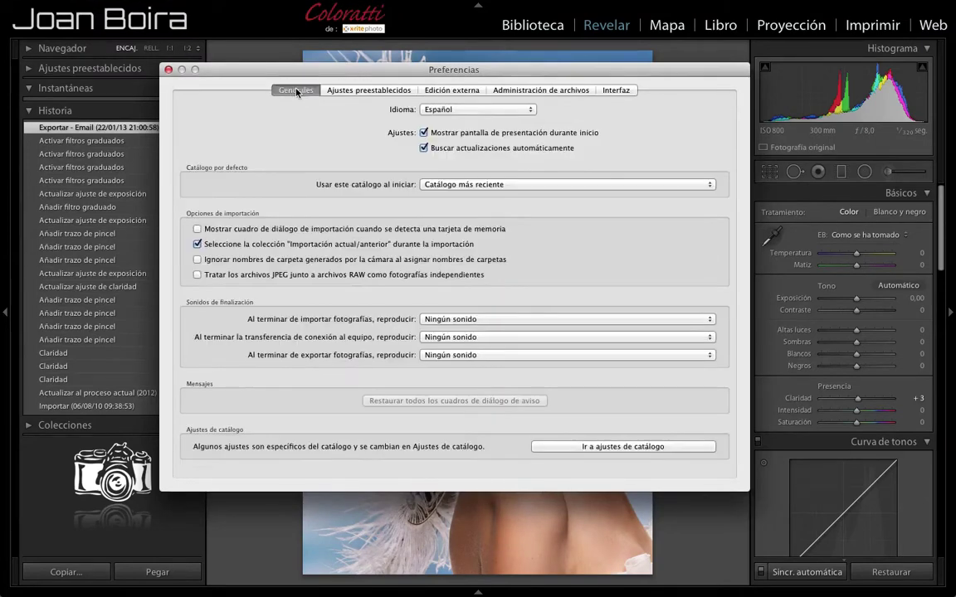
click(453, 90)
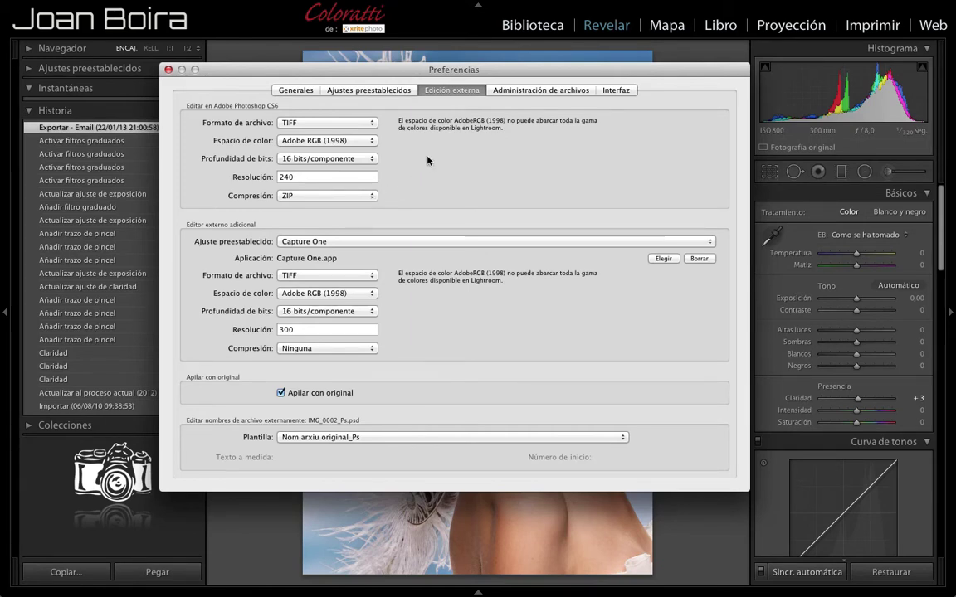
click(367, 124)
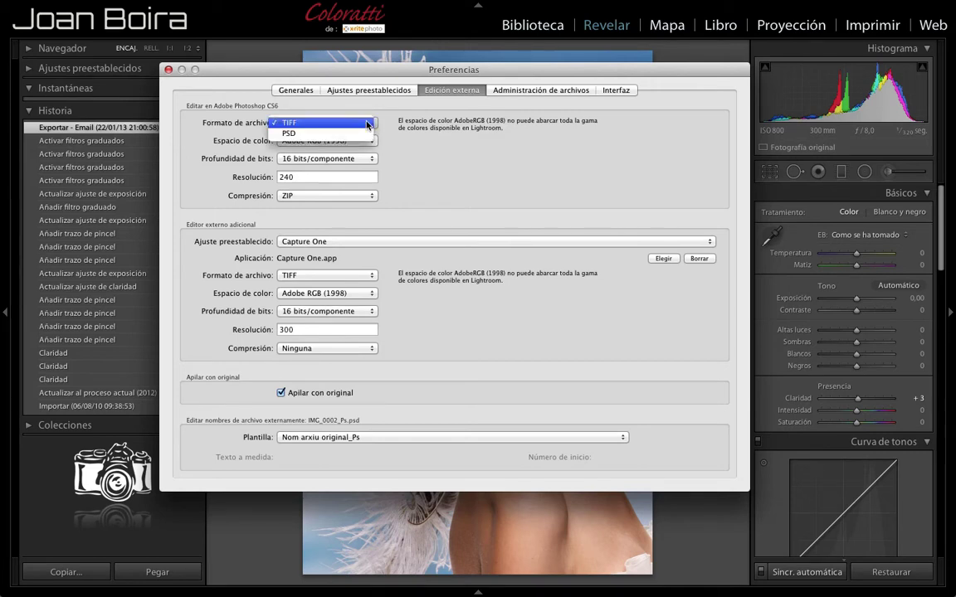
click(315, 123)
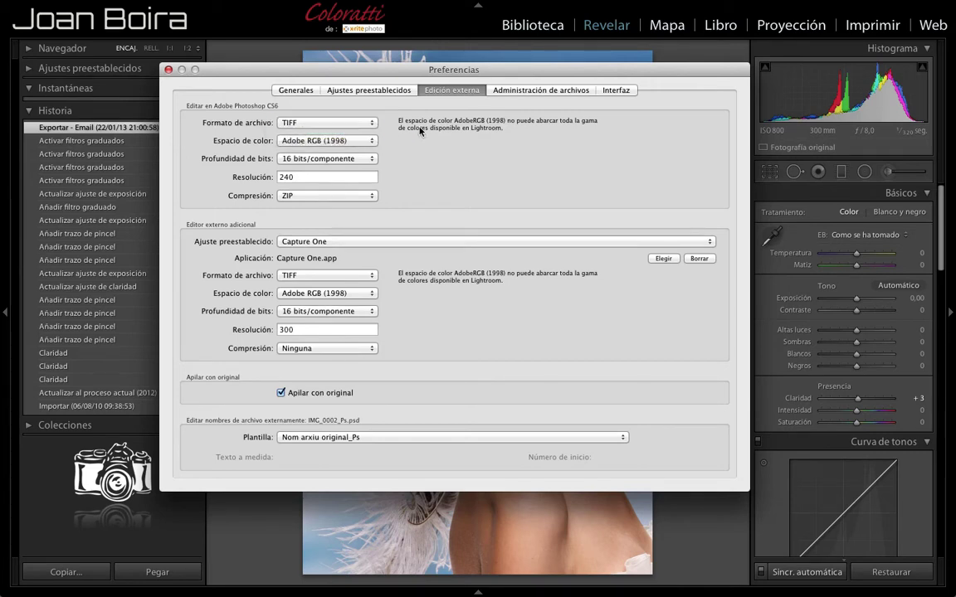
click(305, 138)
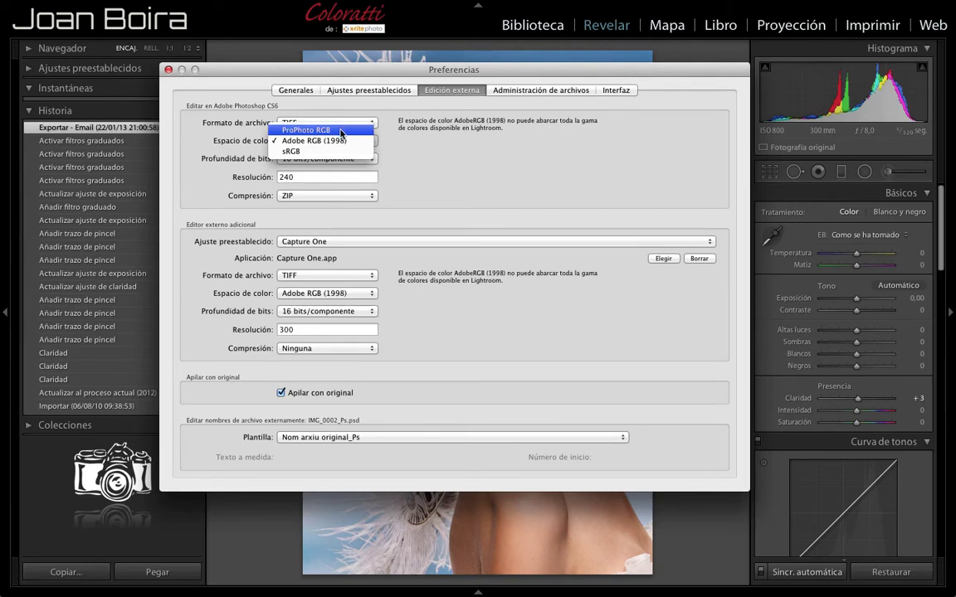
click(340, 131)
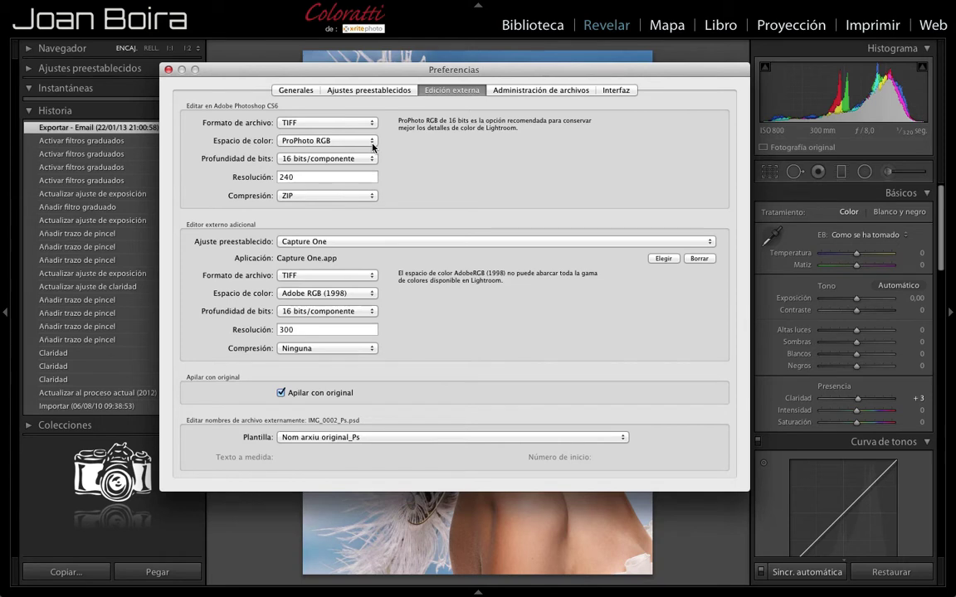
click(372, 143)
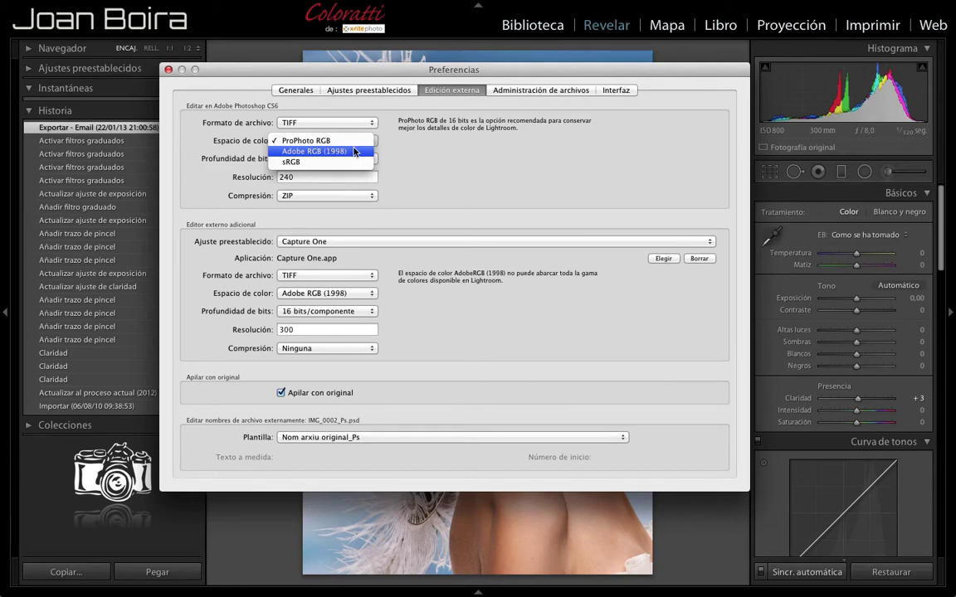
click(354, 151)
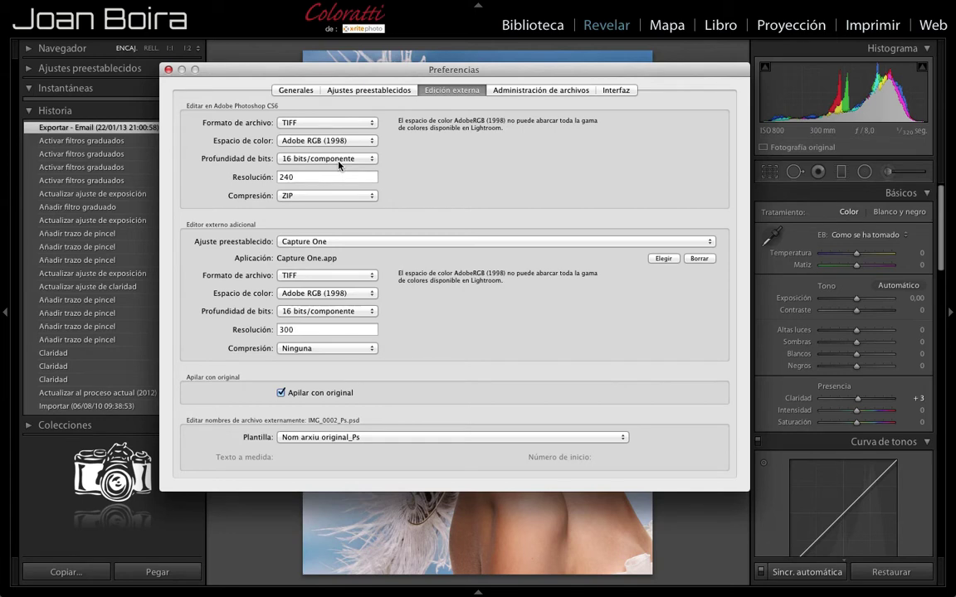
- Keep 16 bits/componente and change Photoshop CS6 compression from ZIP to Ninguna
click(368, 163)
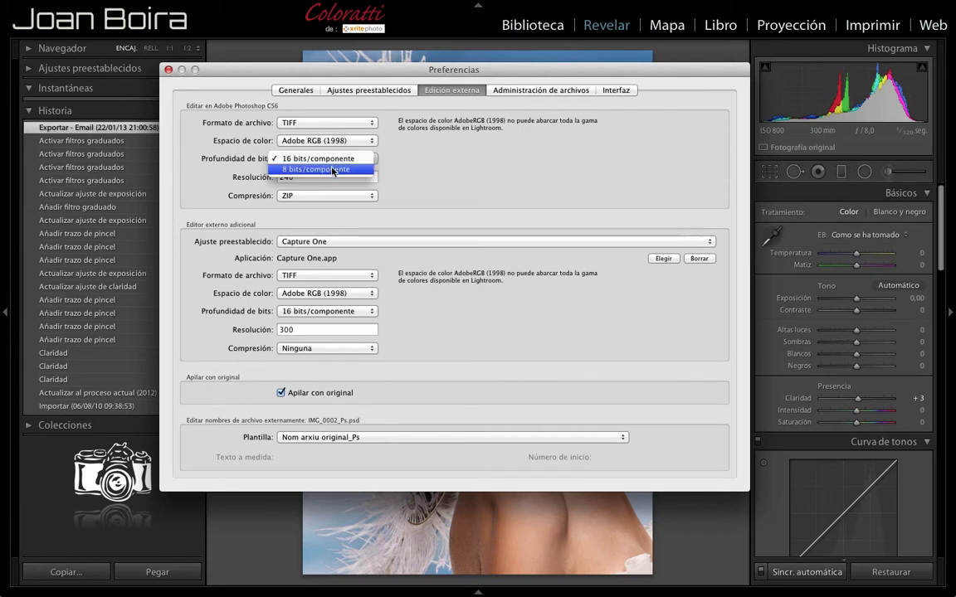
click(403, 175)
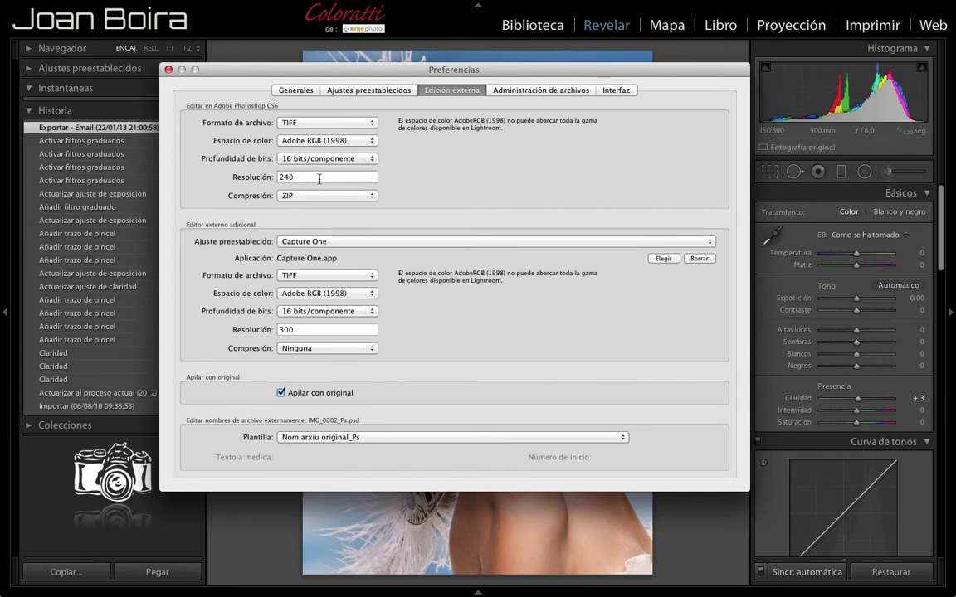
click(324, 196)
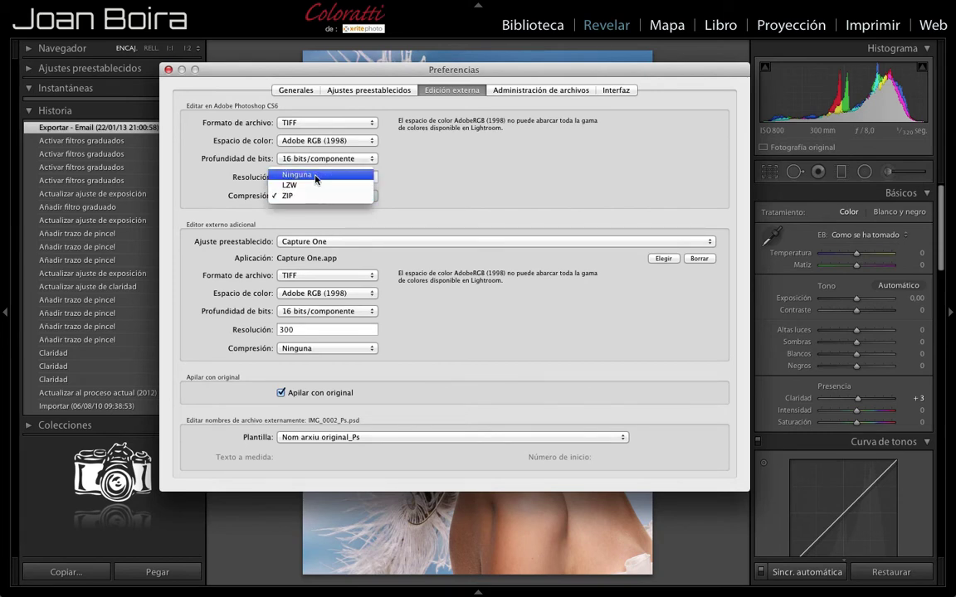
click(316, 176)
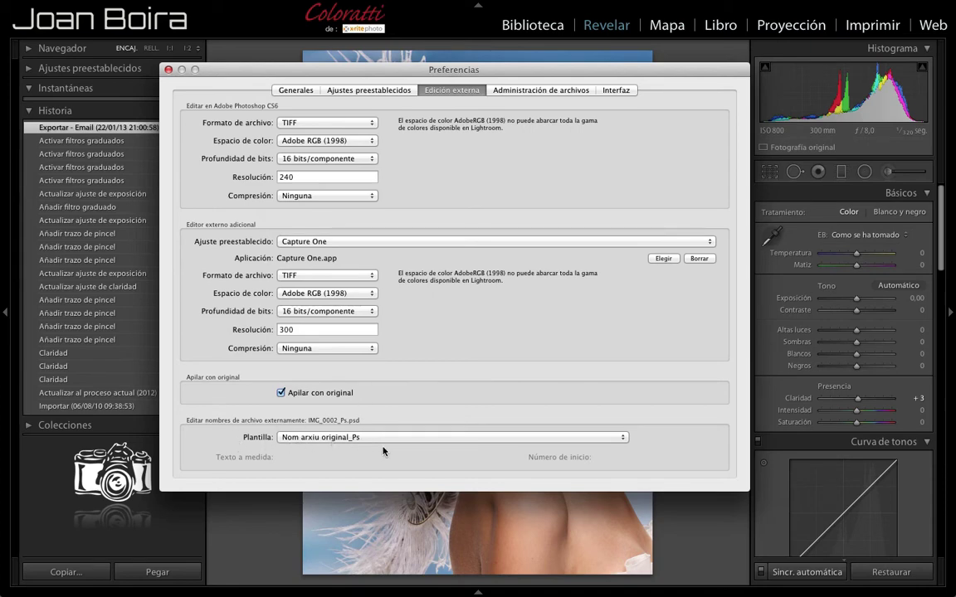
- Move Preferences up, keep the Nom arxiu original_Ps template, and open its Editar… template editor
drag(523, 75, 524, 43)
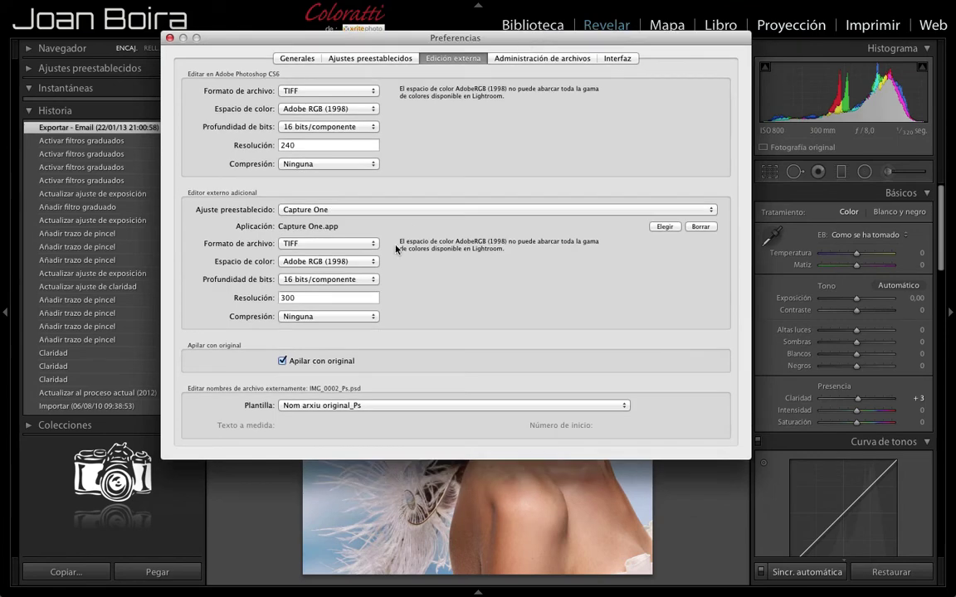
click(521, 412)
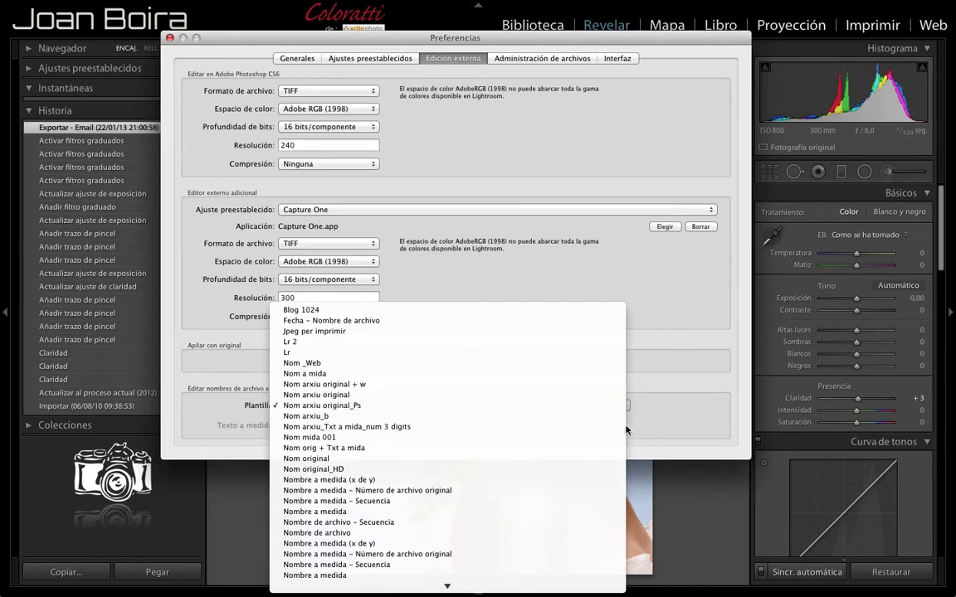
click(680, 417)
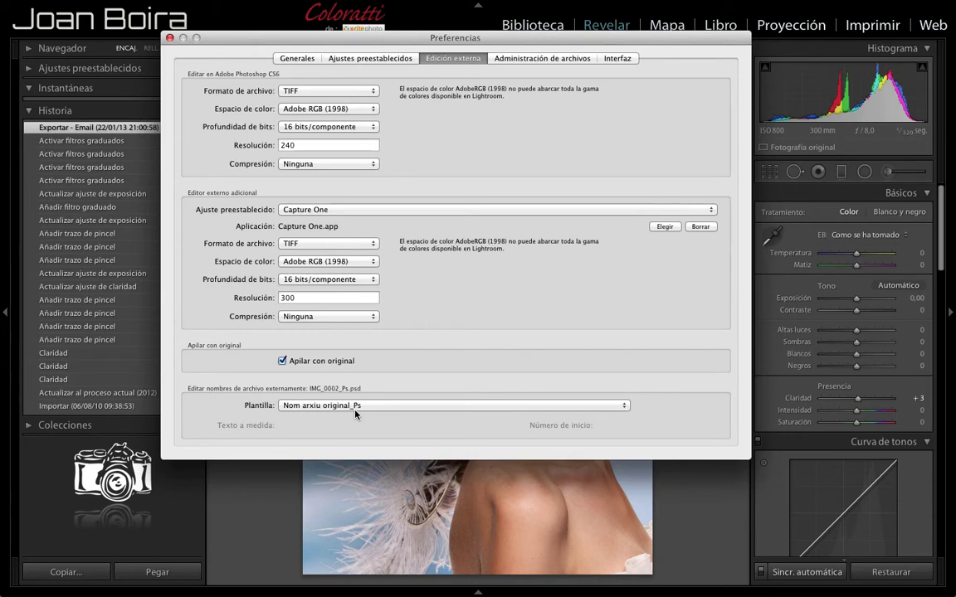
click(622, 406)
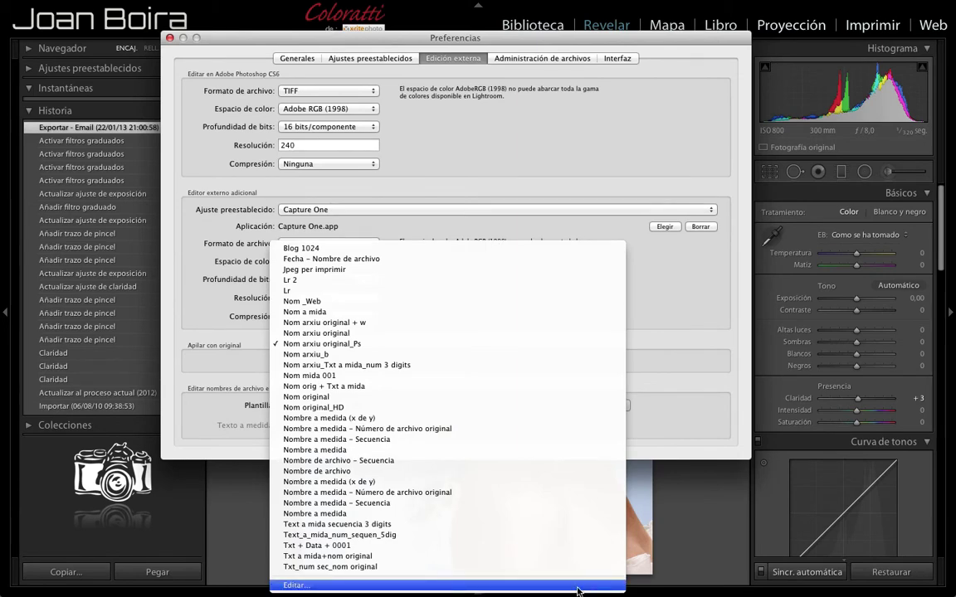
click(578, 589)
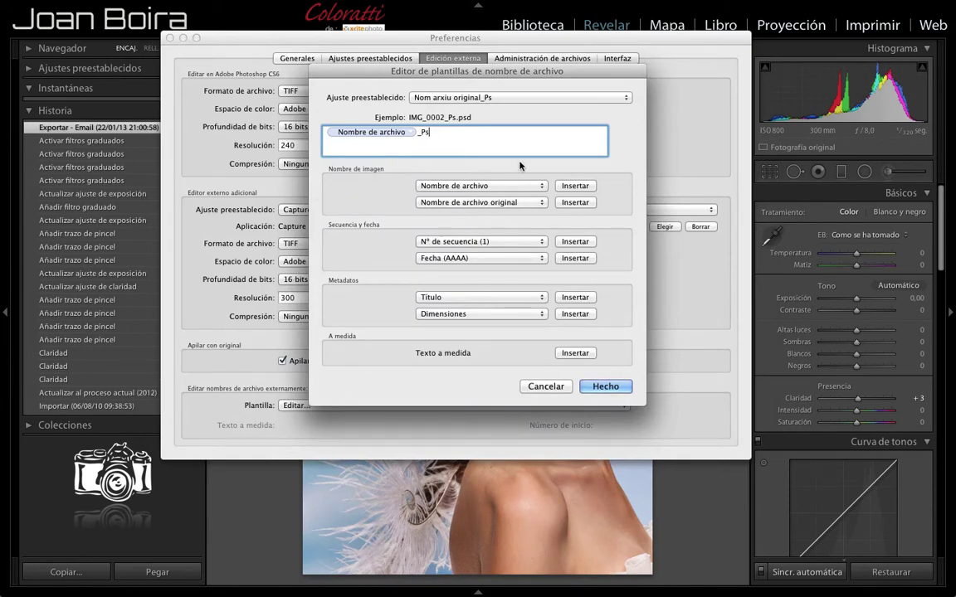
- Rebuild the template as Filename + _Ps, check the presets, then cancel without saving
key(BackSpace)
key(BackSpace)
key(BackSpace)
key(BackSpace)
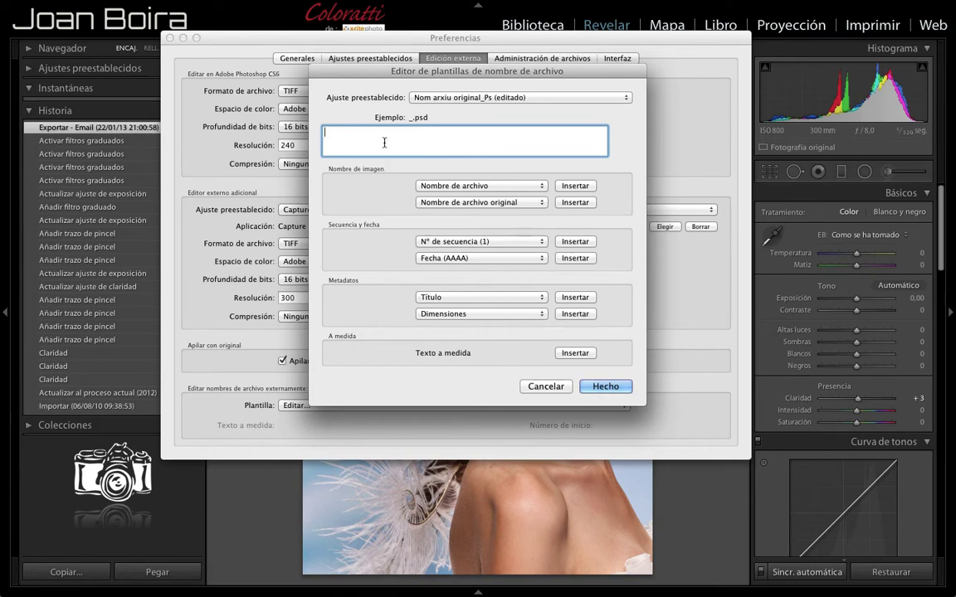
click(575, 186)
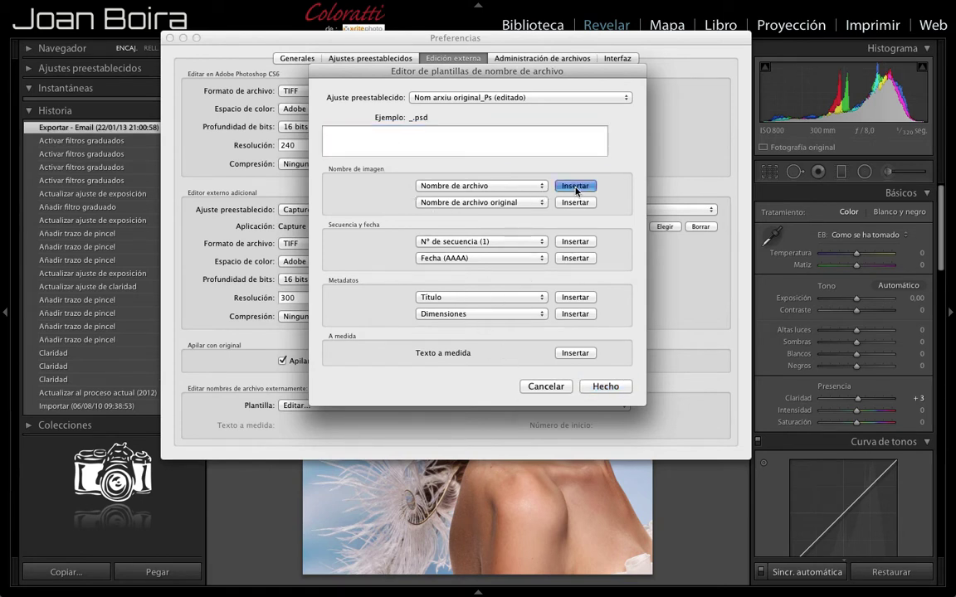
click(467, 136)
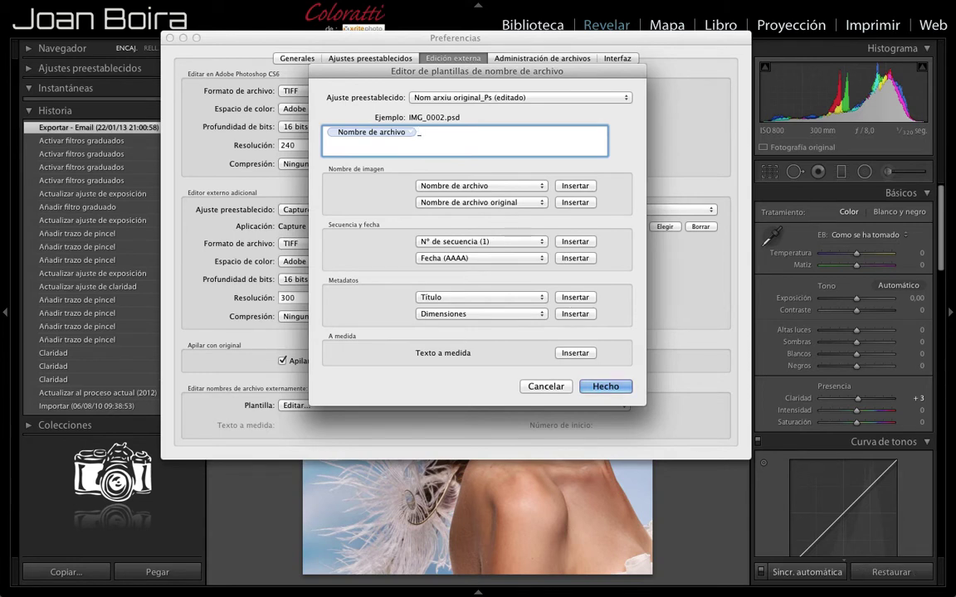
text(_)
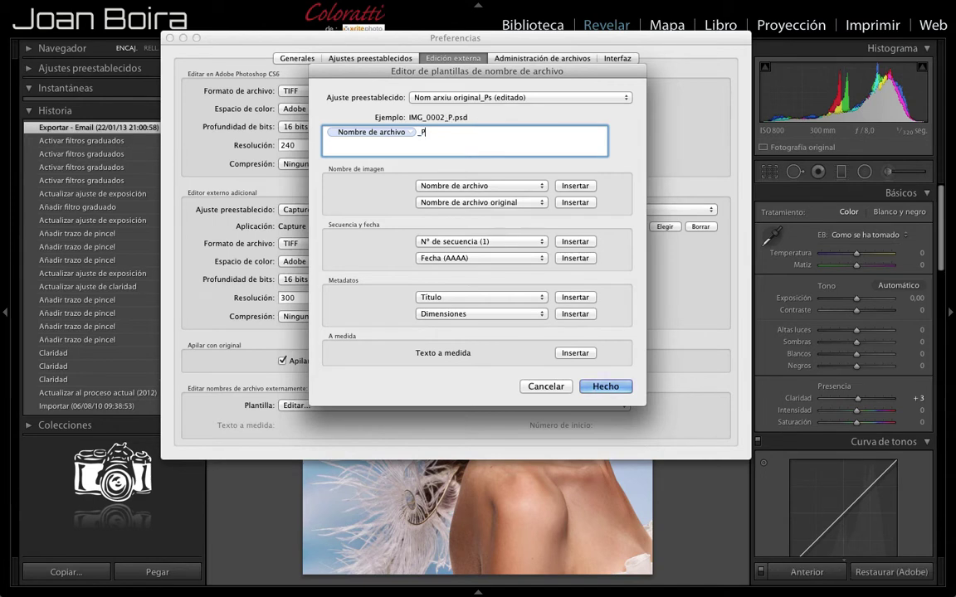
text(Ps)
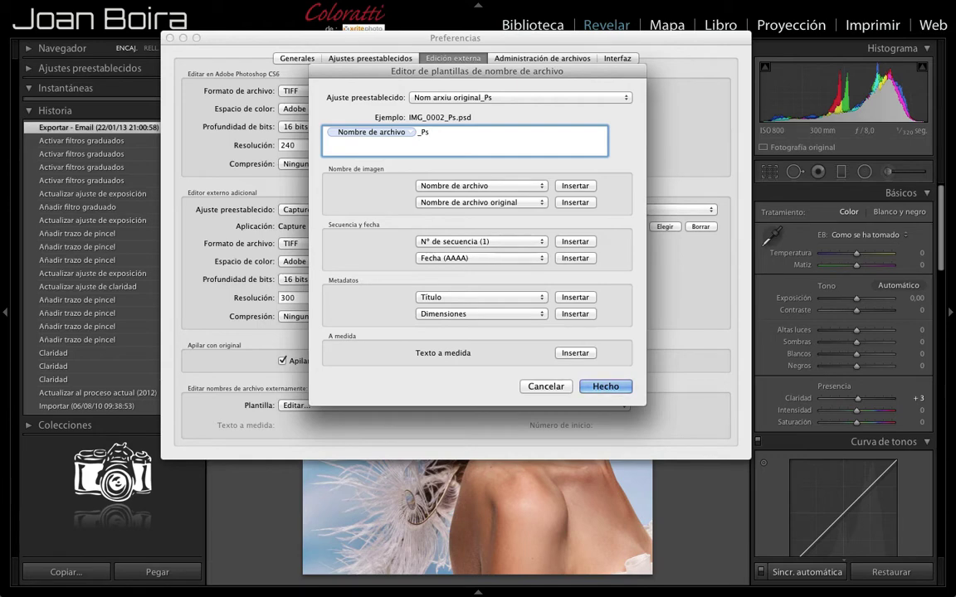
click(611, 97)
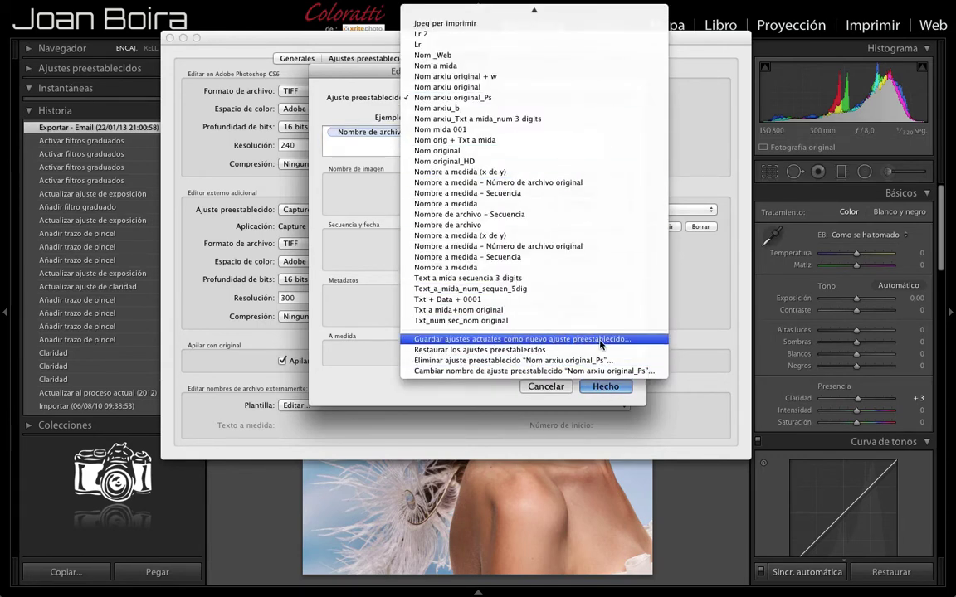
click(543, 386)
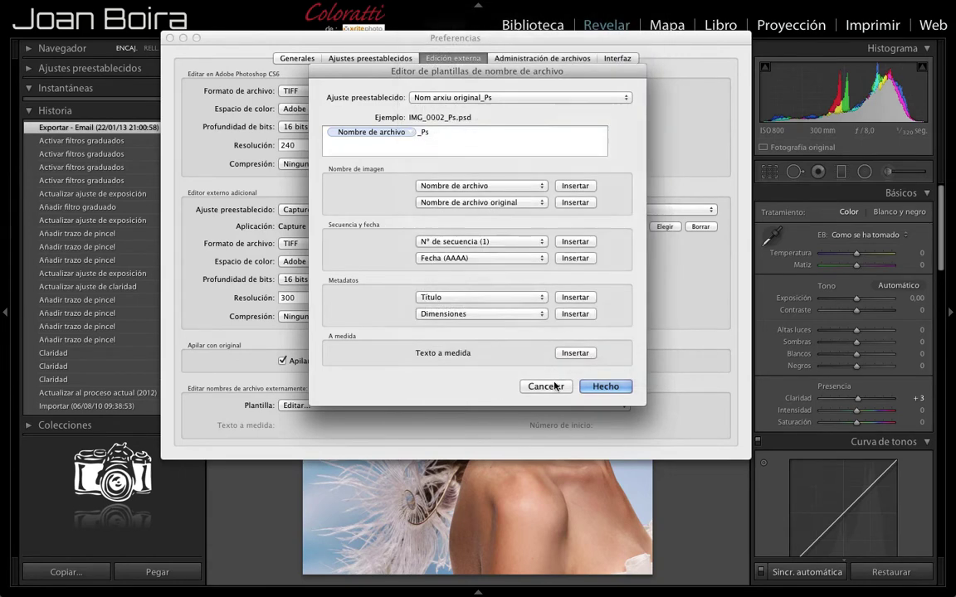
click(543, 386)
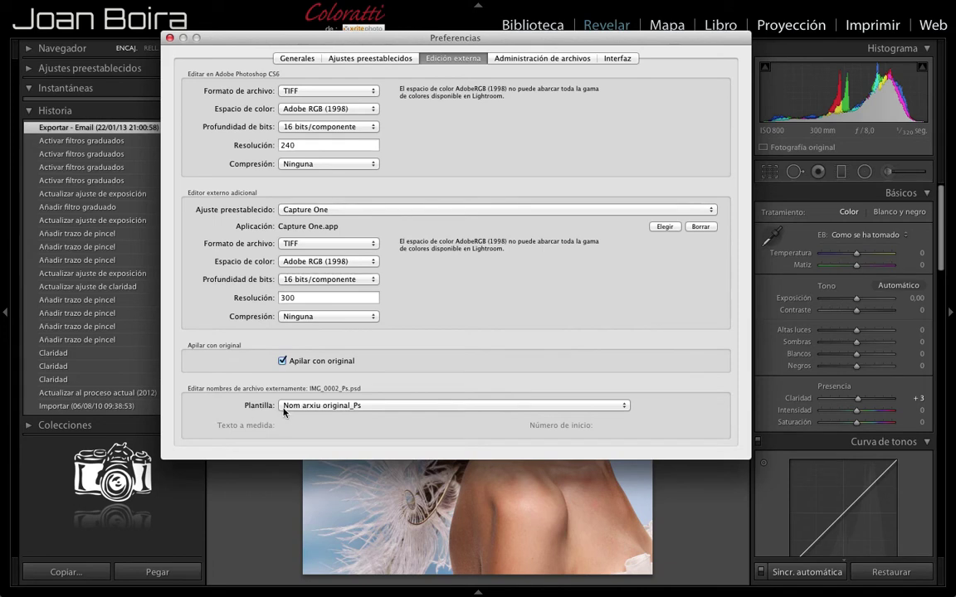
- Confirm the Nom arxiu original_Ps template, close Preferences, and show the filmstrip
click(445, 407)
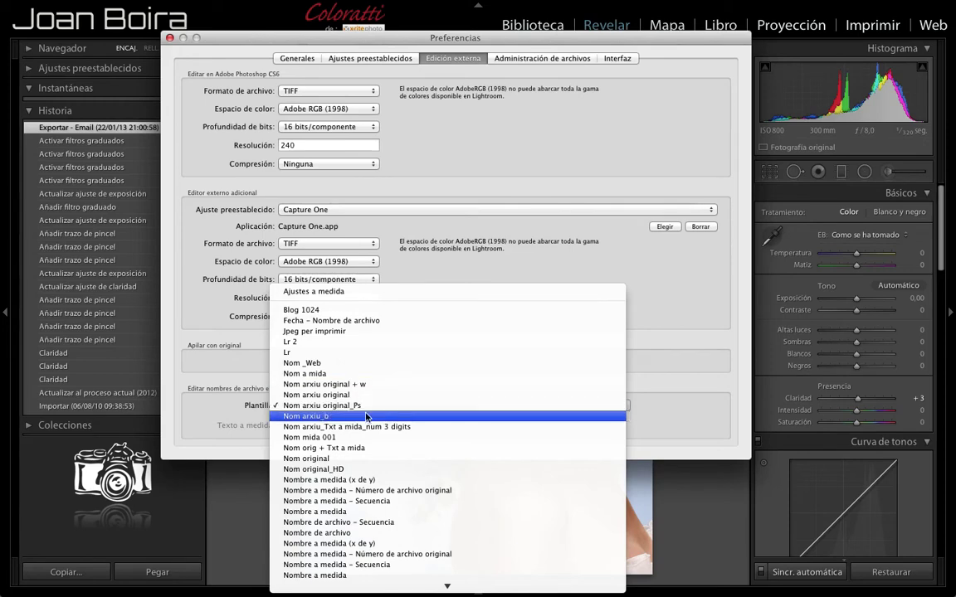
click(312, 406)
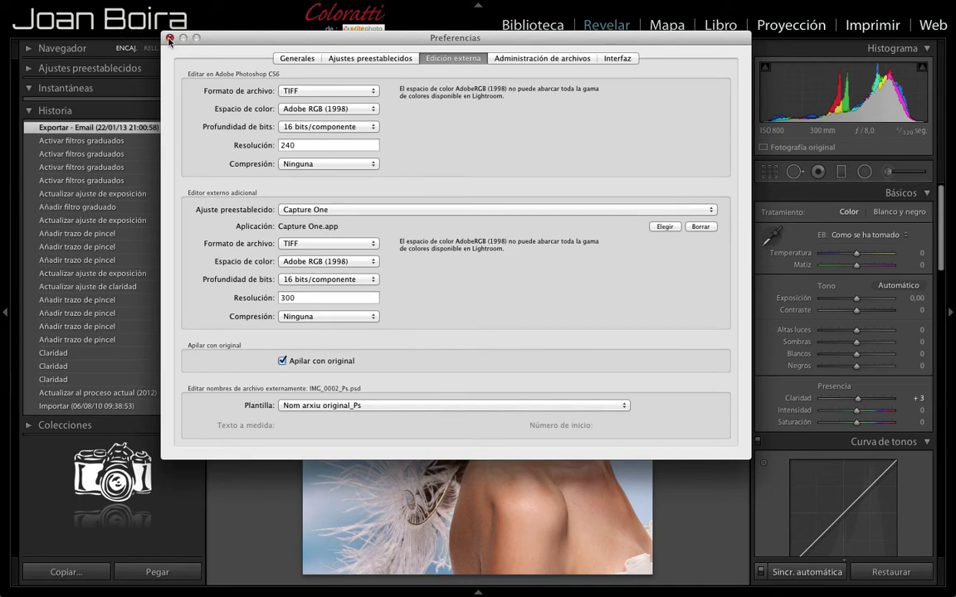
click(170, 39)
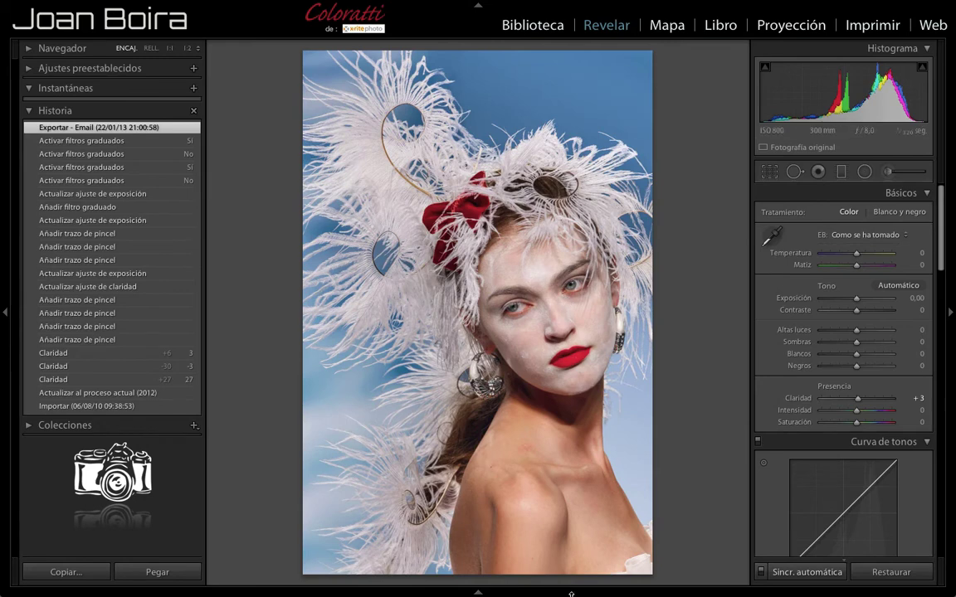
click(479, 592)
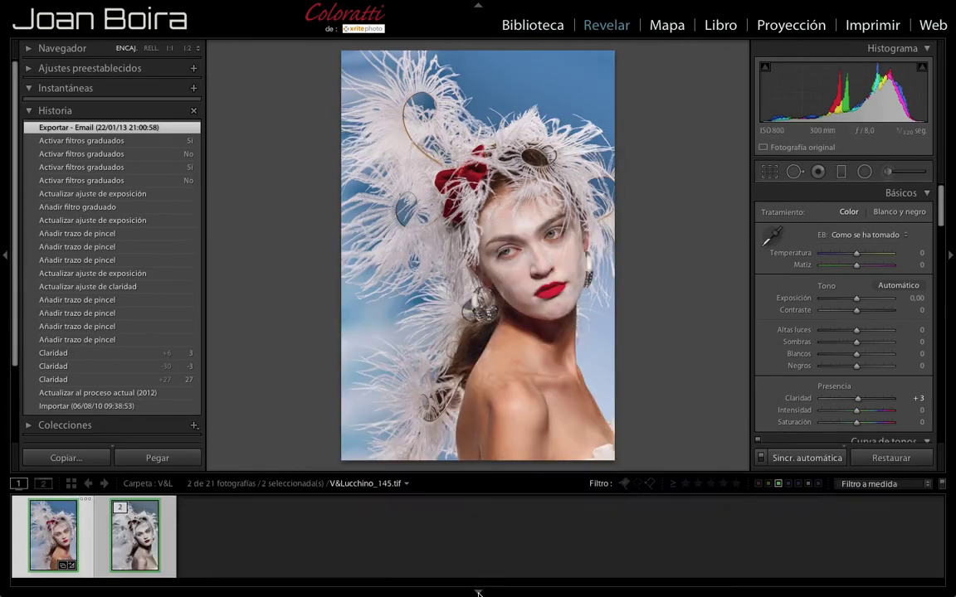
- Permanently delete the V&Lucchino_145_Ps.tif copy from disk via Eliminar del disco
click(150, 535)
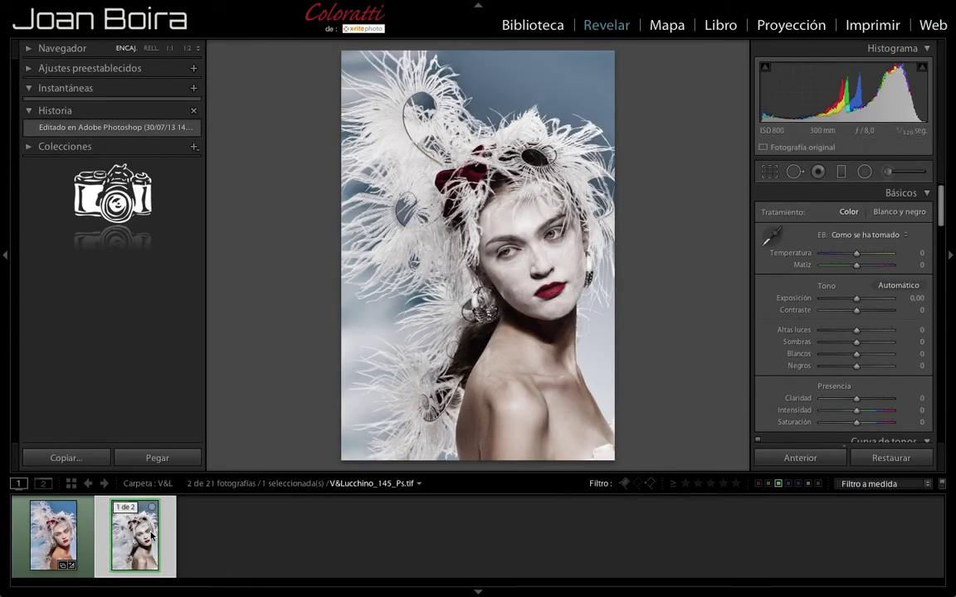
key(Delete)
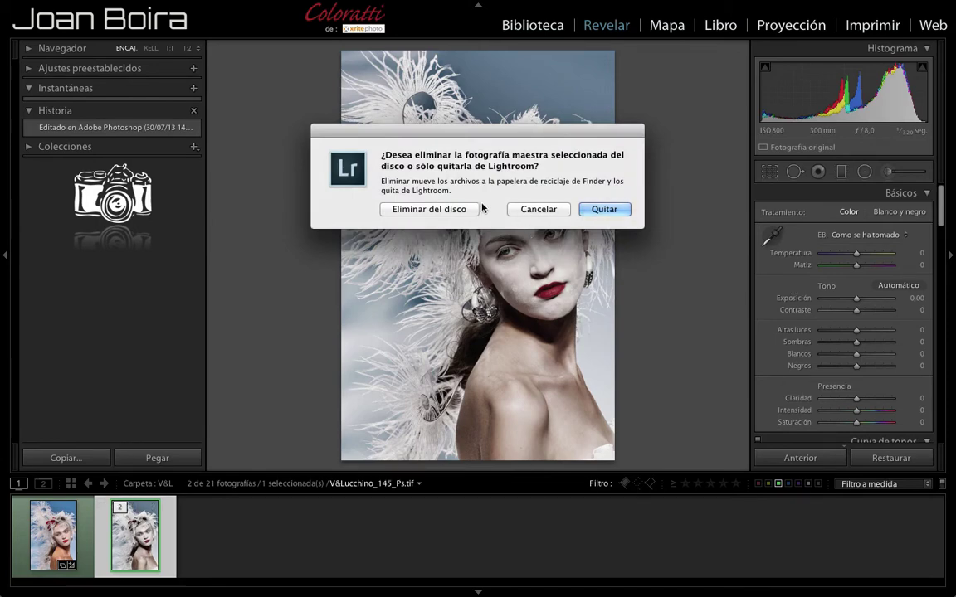
click(464, 209)
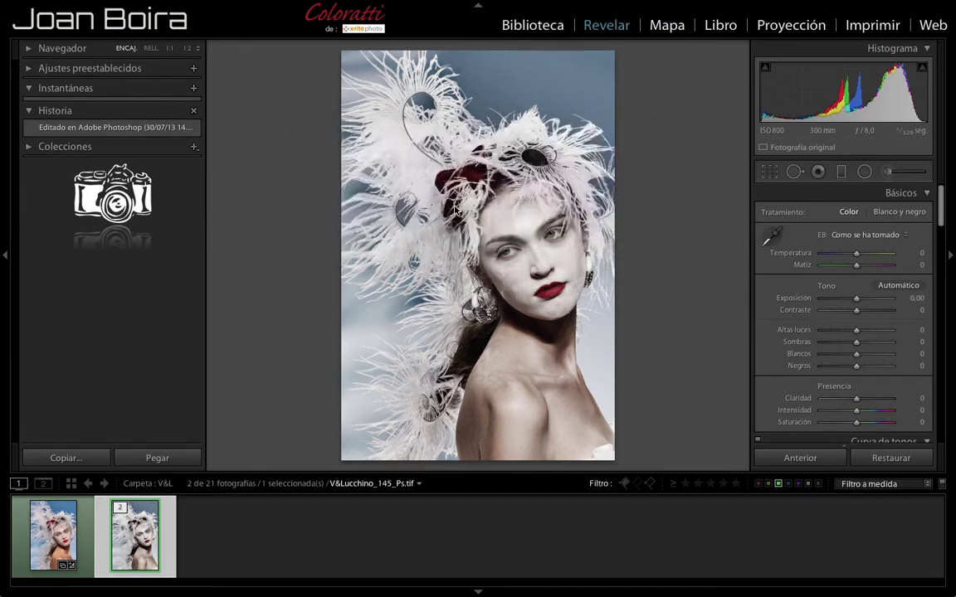
click(626, 318)
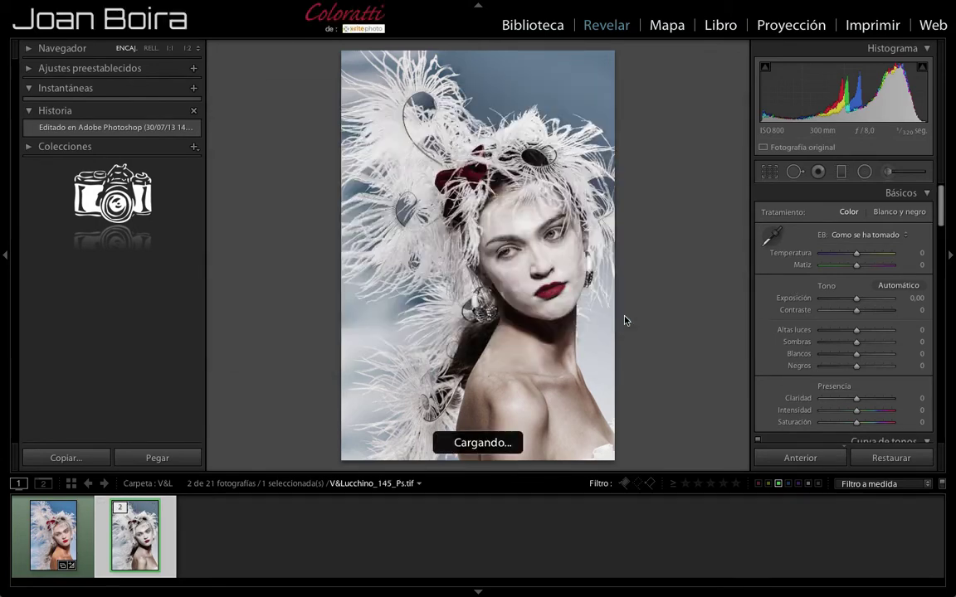
- Show V&Lucchino_145.tif large with filmstrip hidden; browse Editar en and Fotografía menus without choosing
click(48, 531)
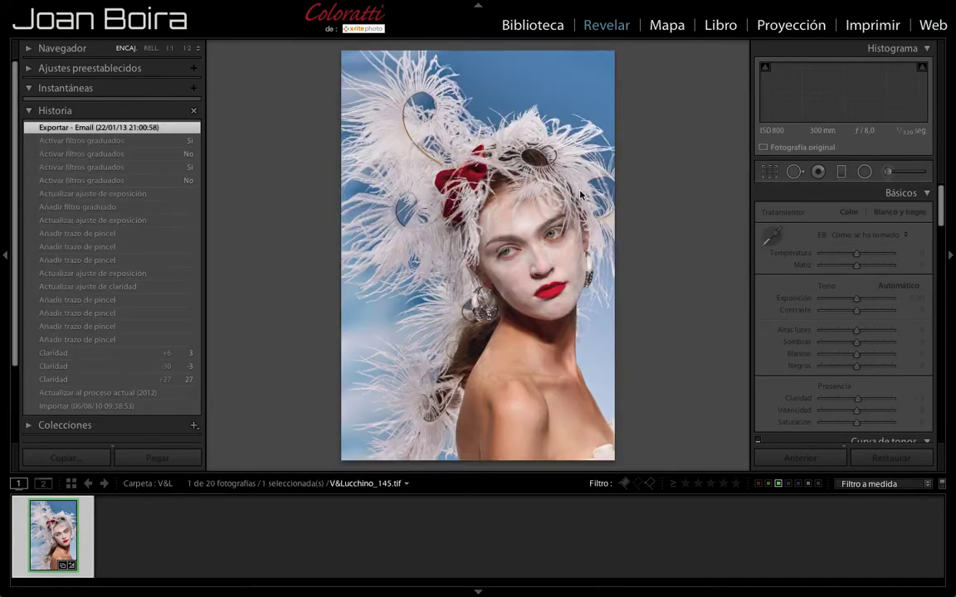
click(478, 590)
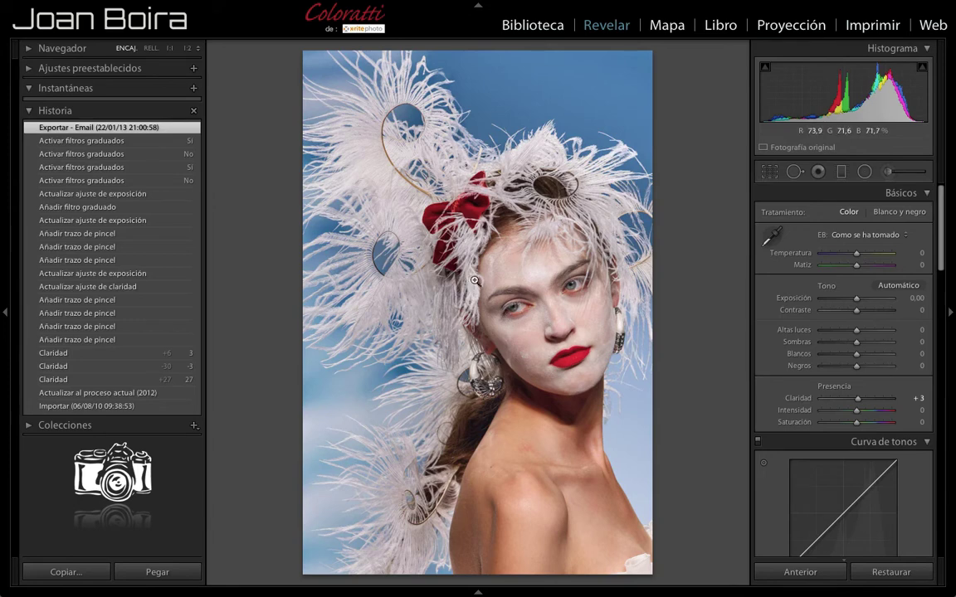
right_click(490, 241)
mouse_move(524, 336)
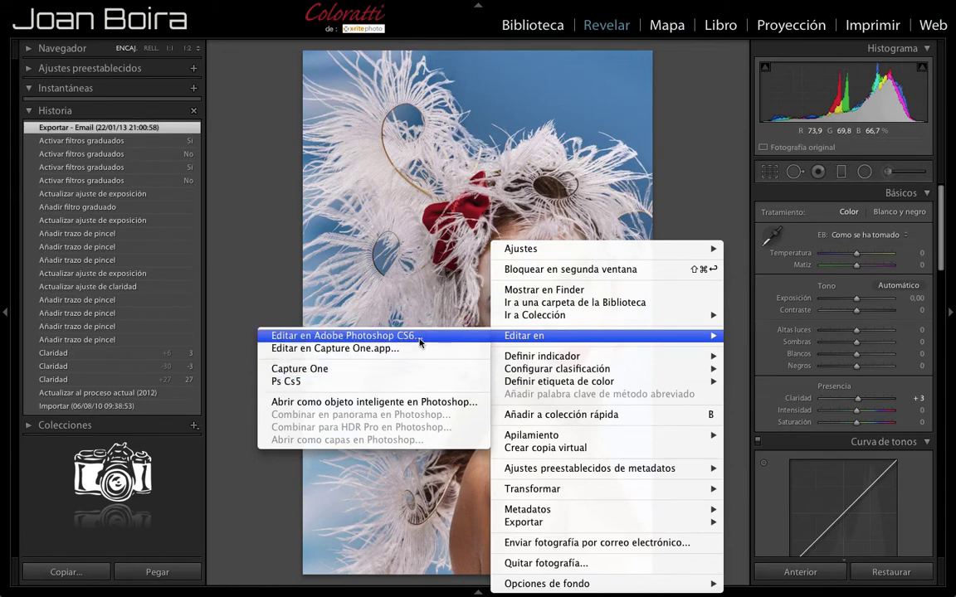
click(377, 334)
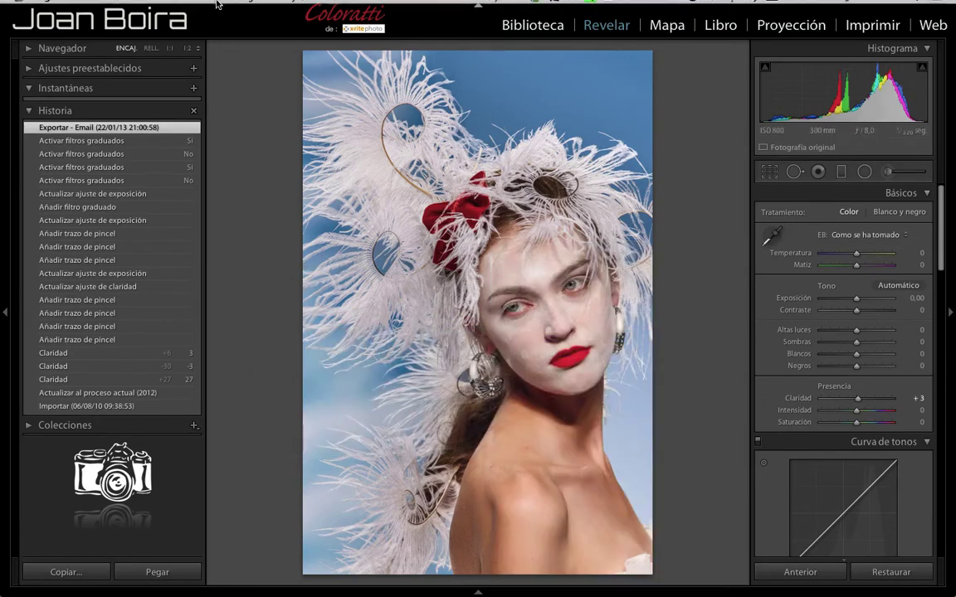
click(251, 7)
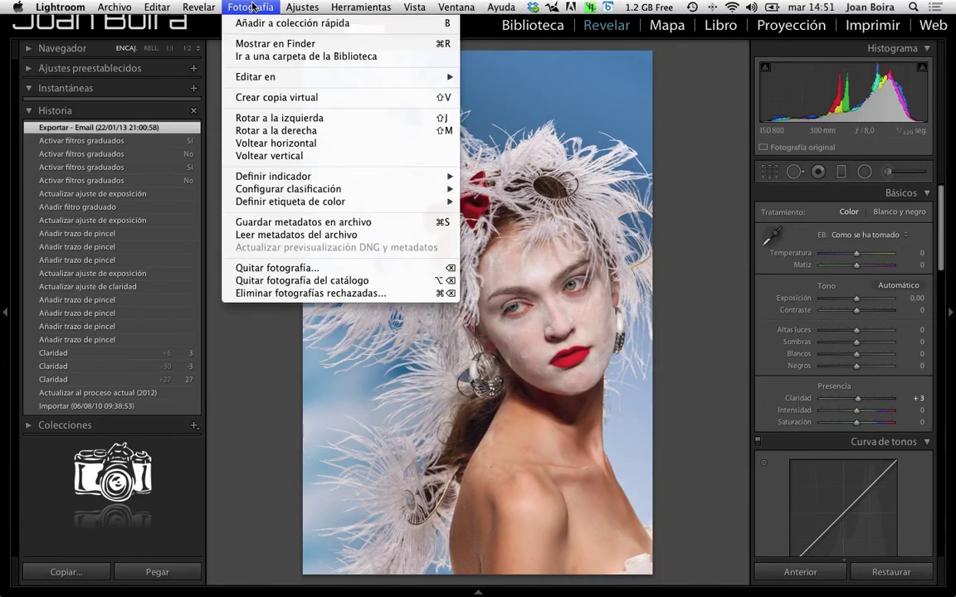
mouse_move(256, 76)
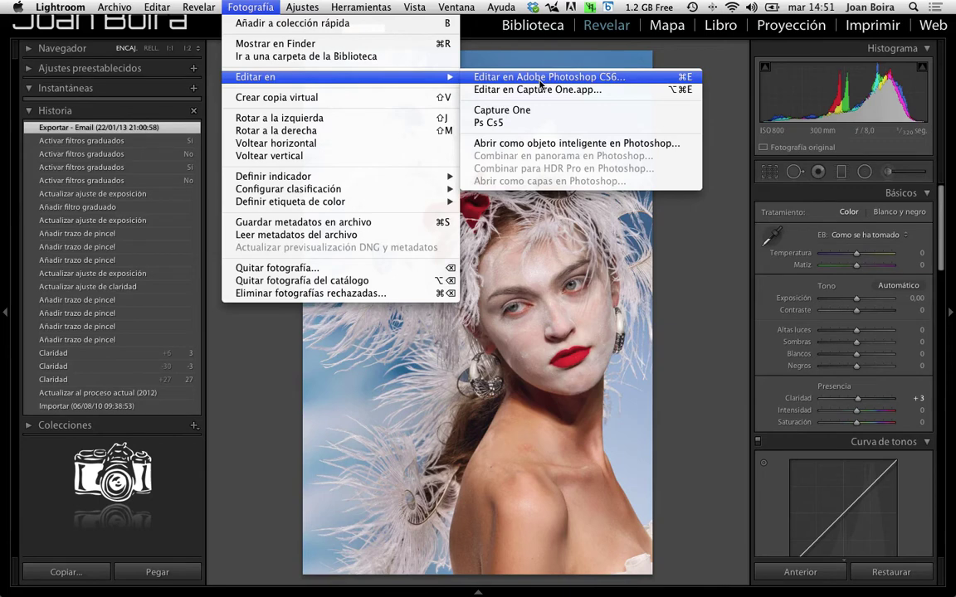
click(540, 83)
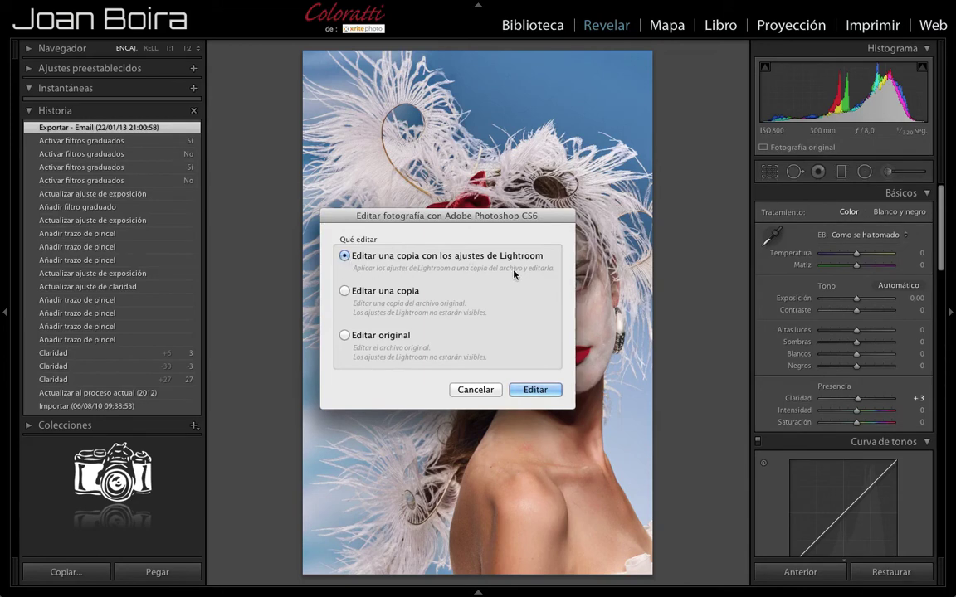
- Confirm 'Editar una copia con los ajustes de Lightroom' to open the copy in Photoshop CS6
click(536, 390)
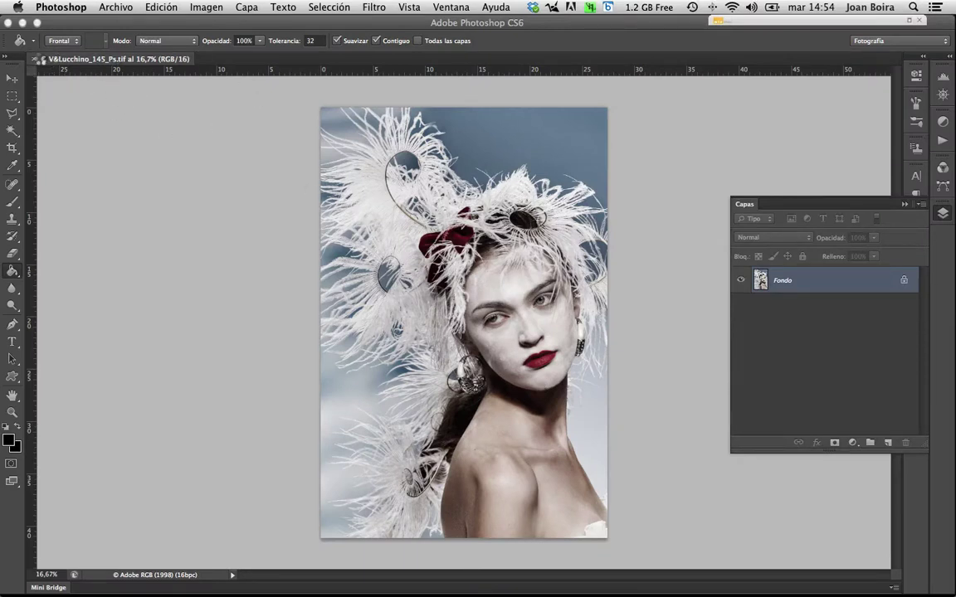
click(34, 59)
click(35, 58)
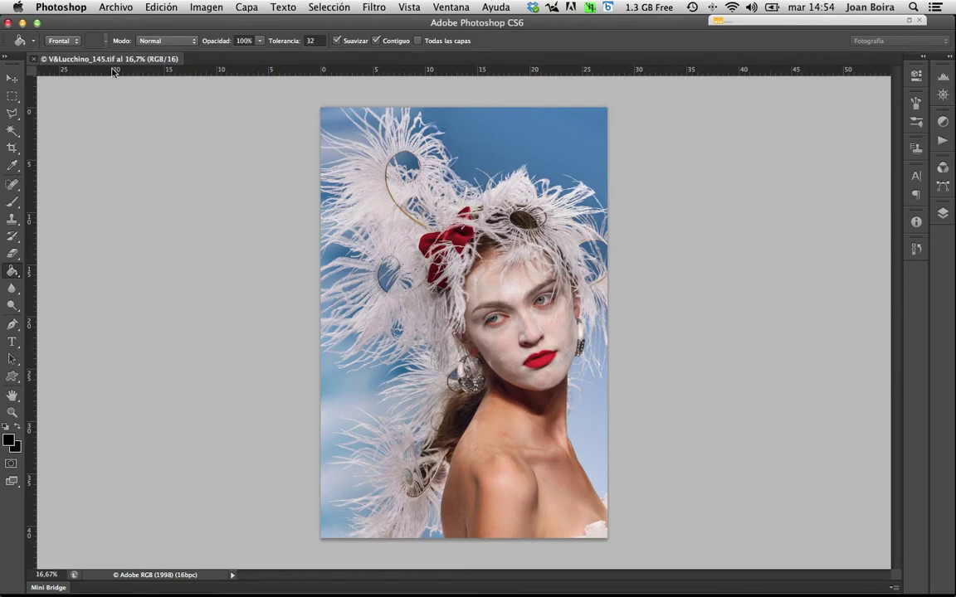
click(514, 218)
- Run the 'Contraste + Baja saturación' action on the portrait, accepting the new layer
click(942, 142)
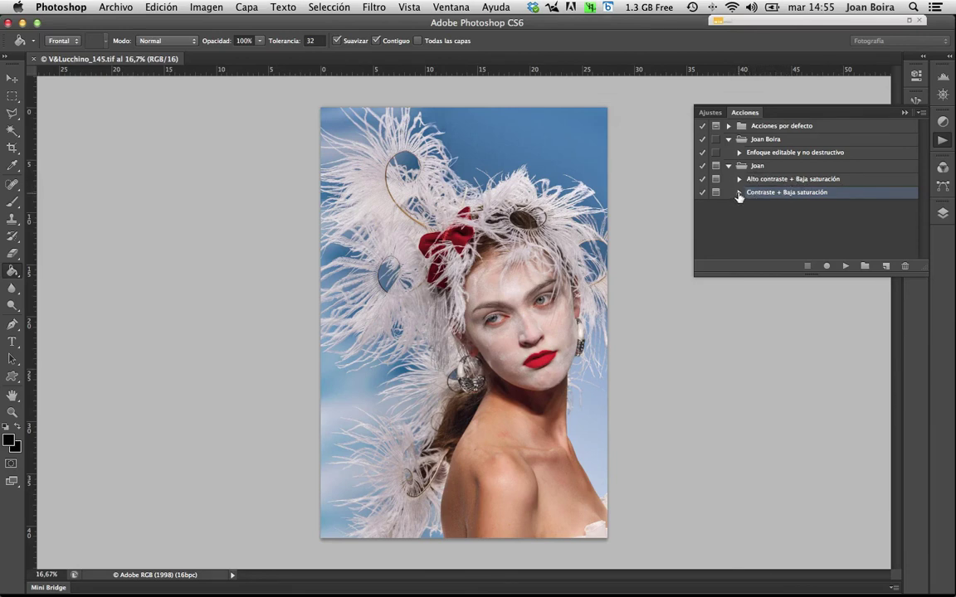
click(846, 267)
click(847, 268)
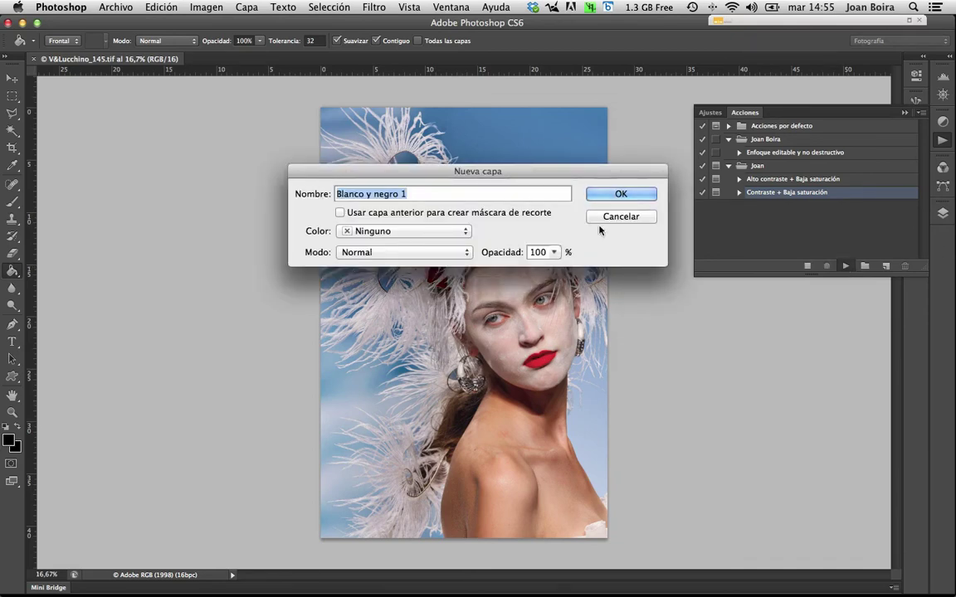
click(635, 194)
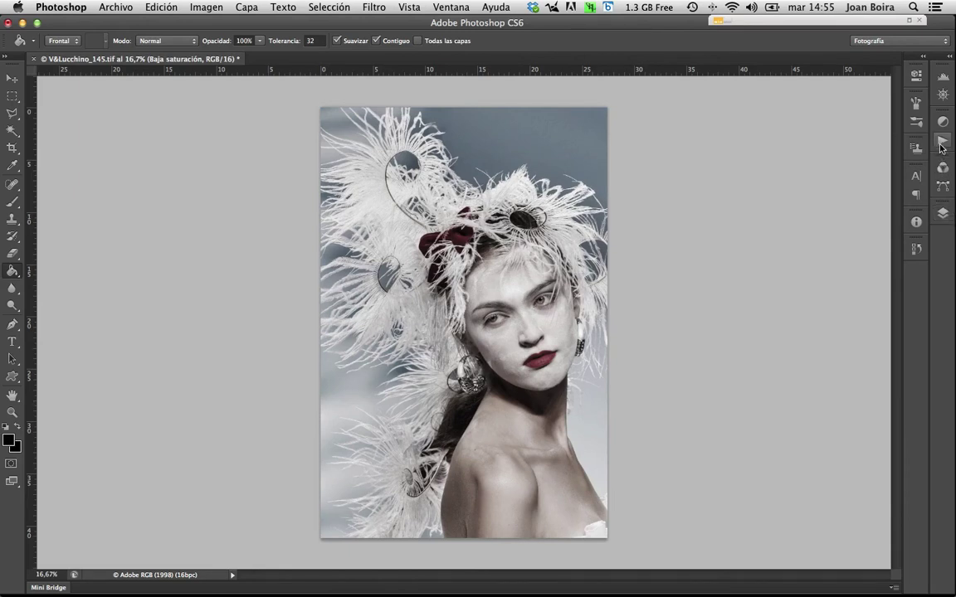
- Set the Baja saturación layer's opacity to 100% in the Layers panel
click(942, 212)
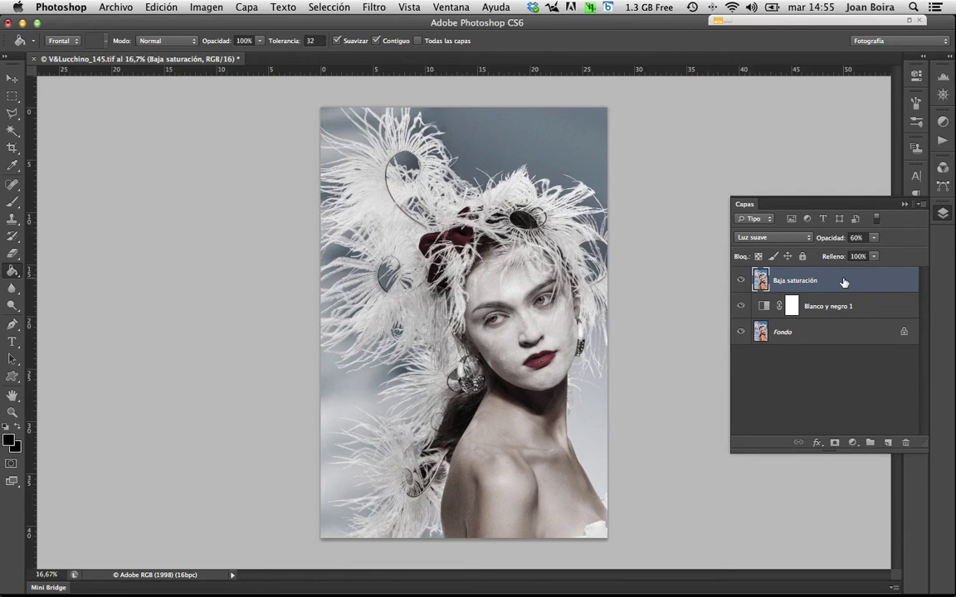
click(873, 237)
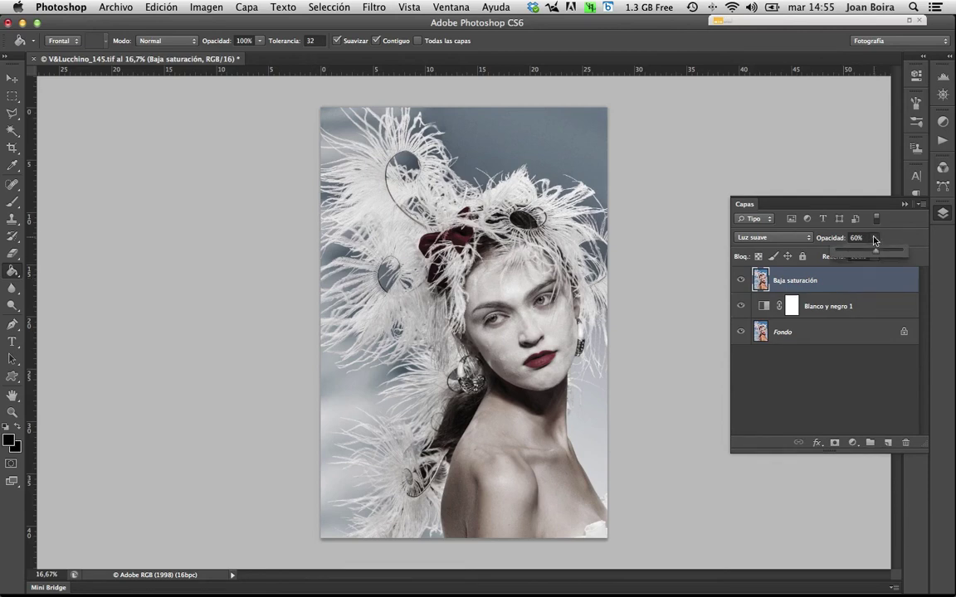
drag(876, 255, 907, 254)
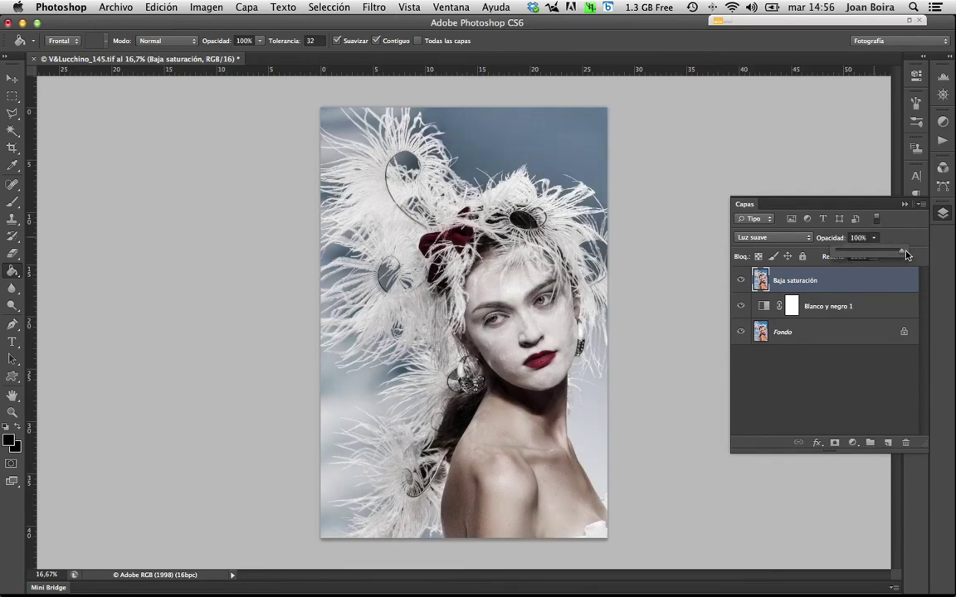
click(889, 239)
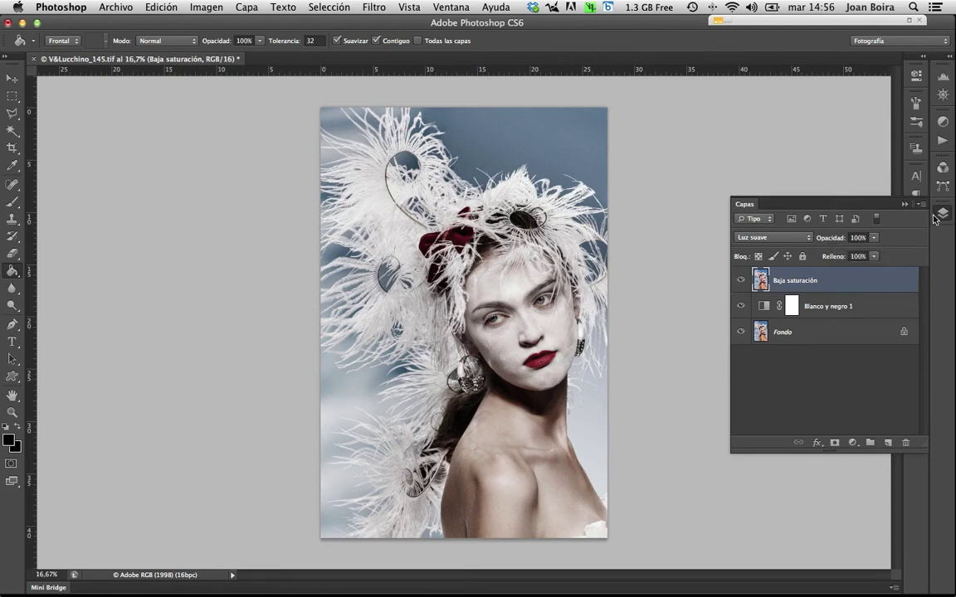
click(904, 205)
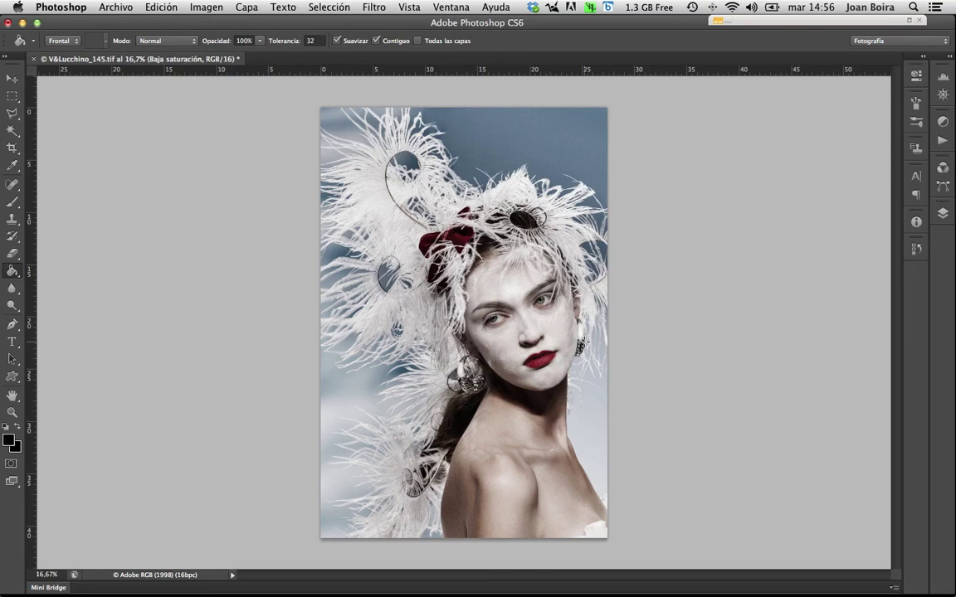
key(super+Tab)
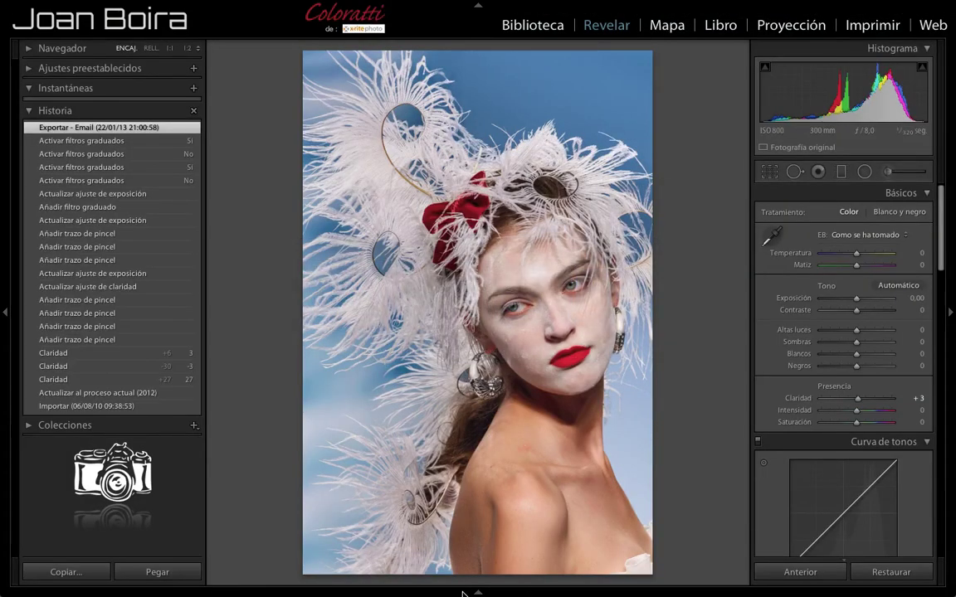
key(F6)
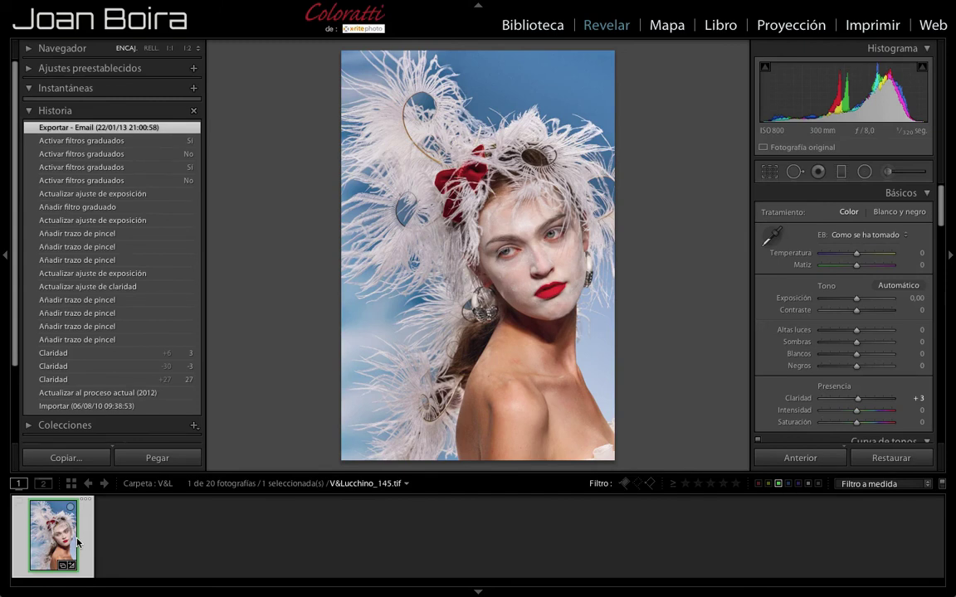
key(super+Tab)
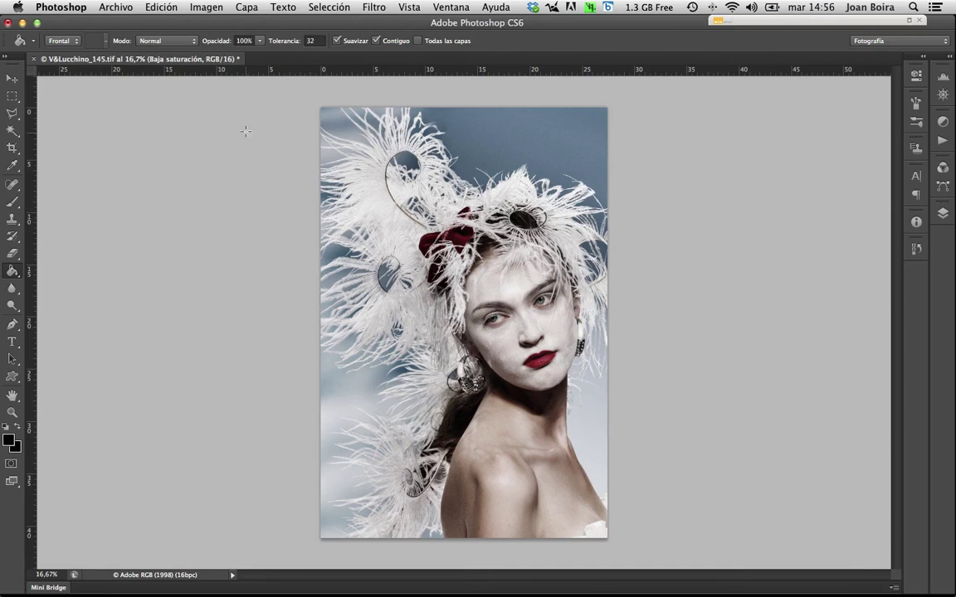
- Merge the Baja saturación, Blanco y negro 1 and Fondo layers with Capa > Acoplar imagen
click(247, 7)
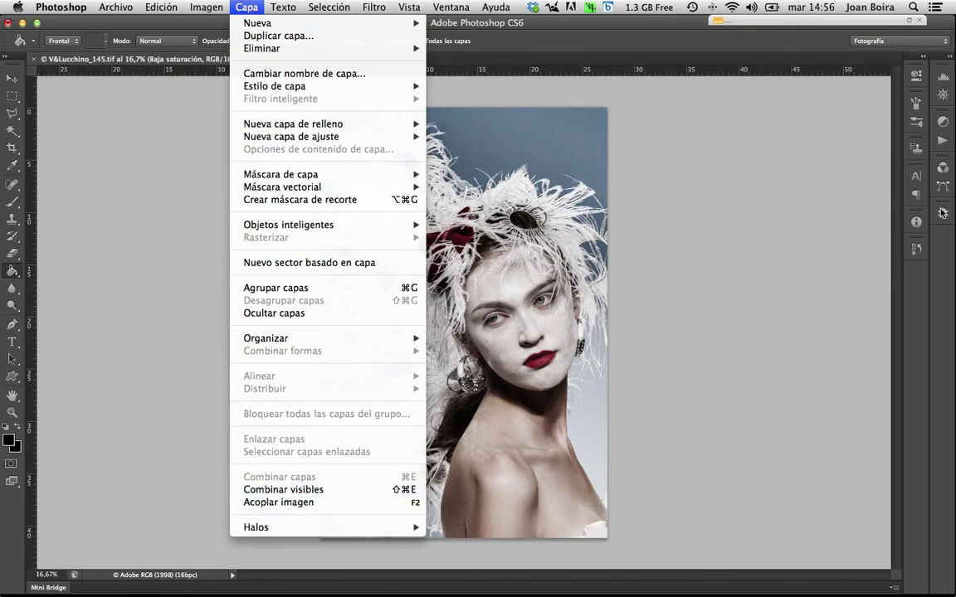
click(847, 190)
click(941, 214)
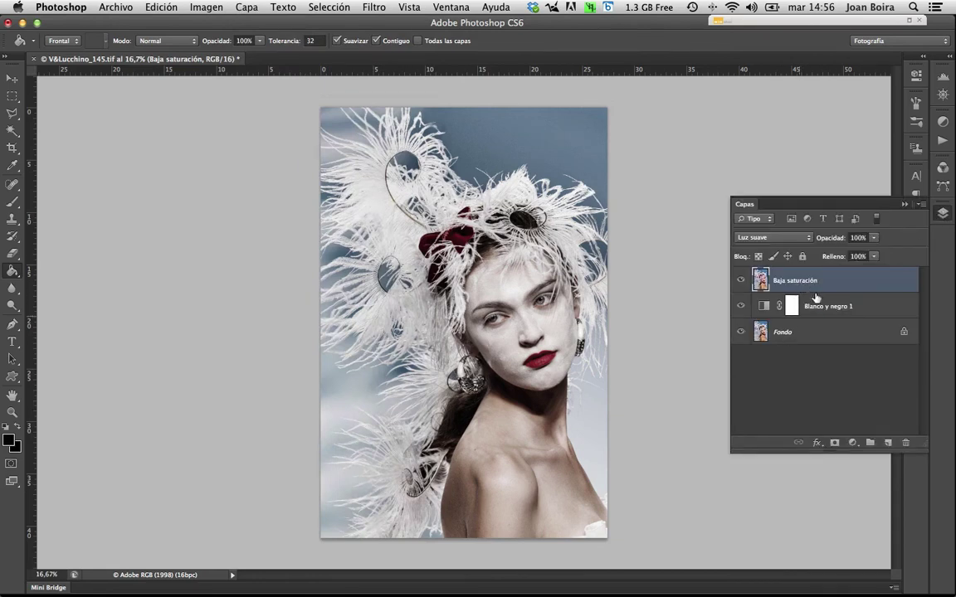
click(945, 213)
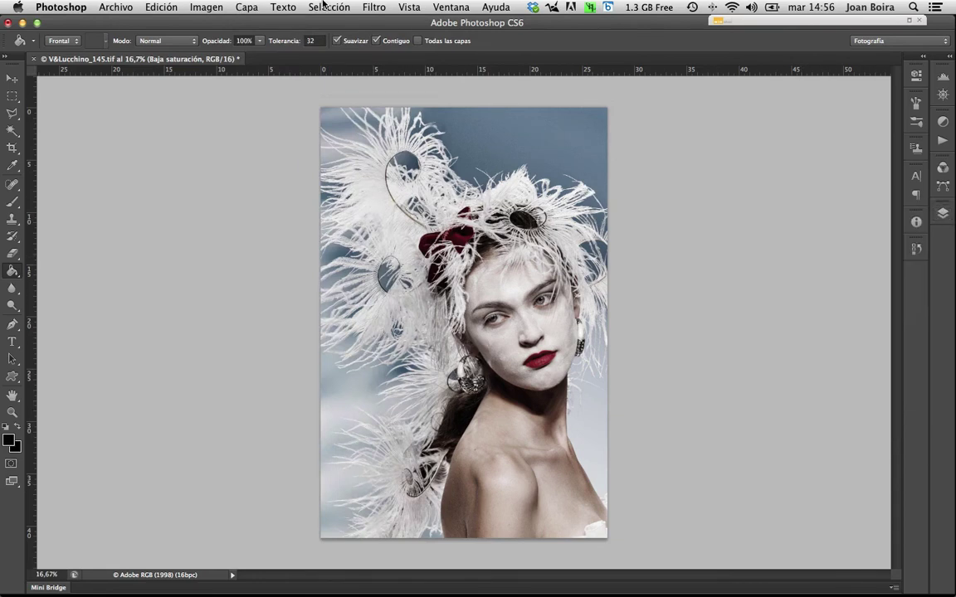
click(248, 6)
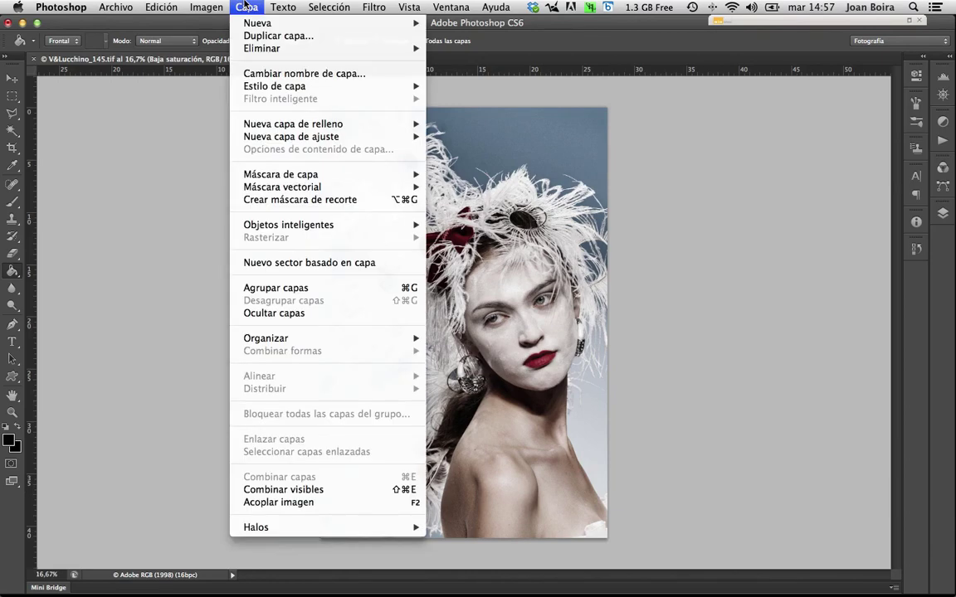
click(277, 503)
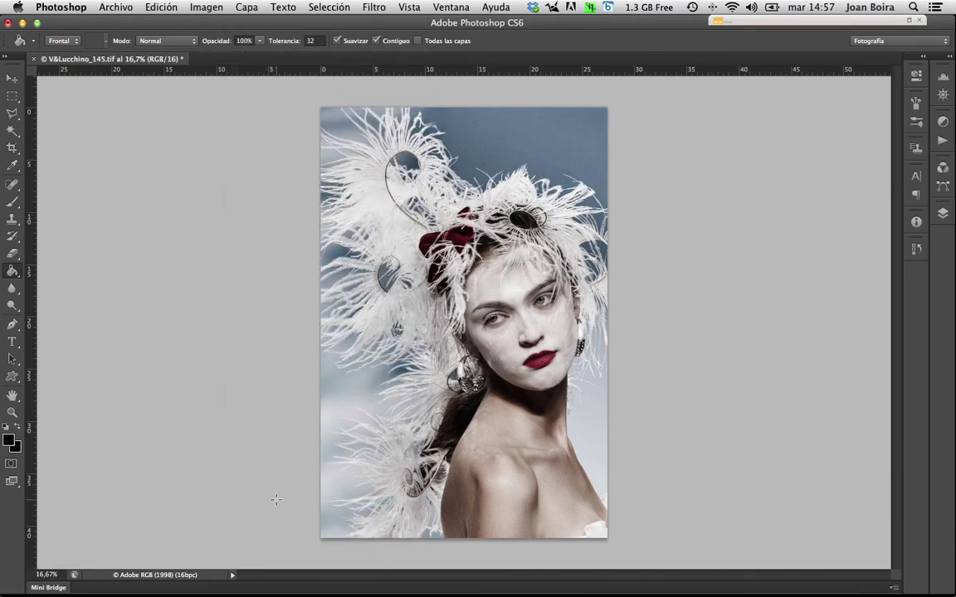
click(942, 213)
click(115, 8)
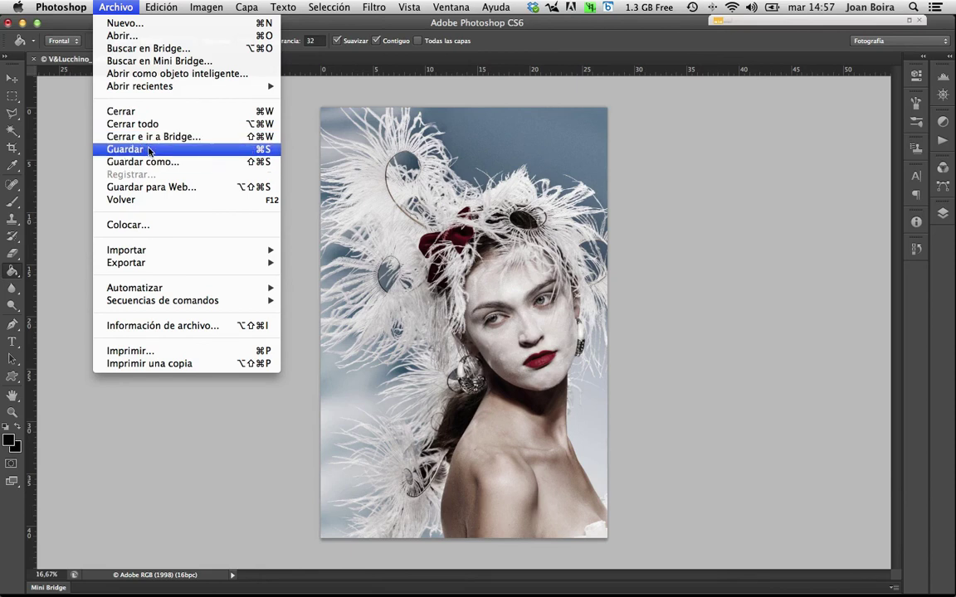
- Save the image as V&Lucchino_145_Ps.tif with Archivo > Guardar and return to Lightroom
click(150, 151)
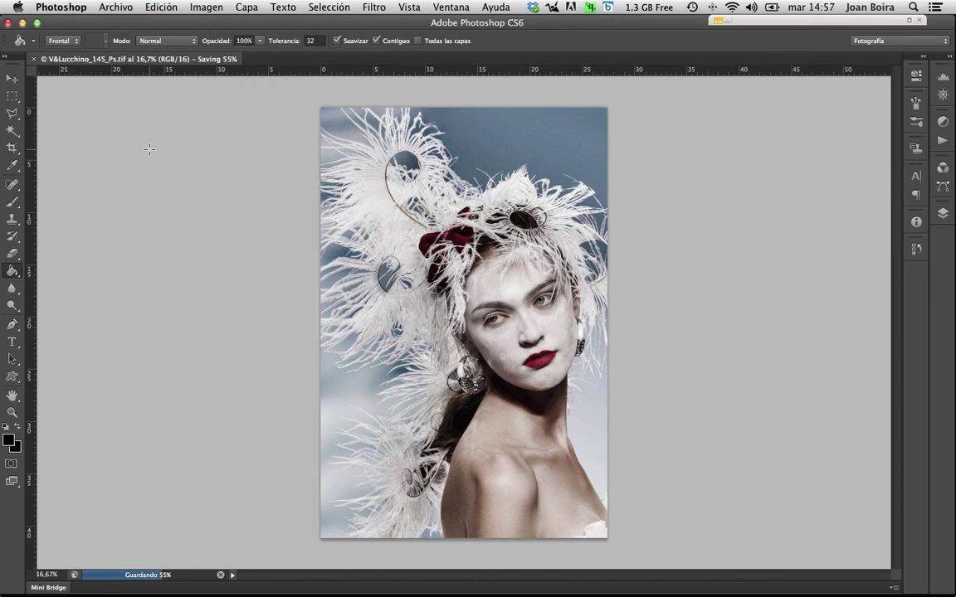
key(super+Tab)
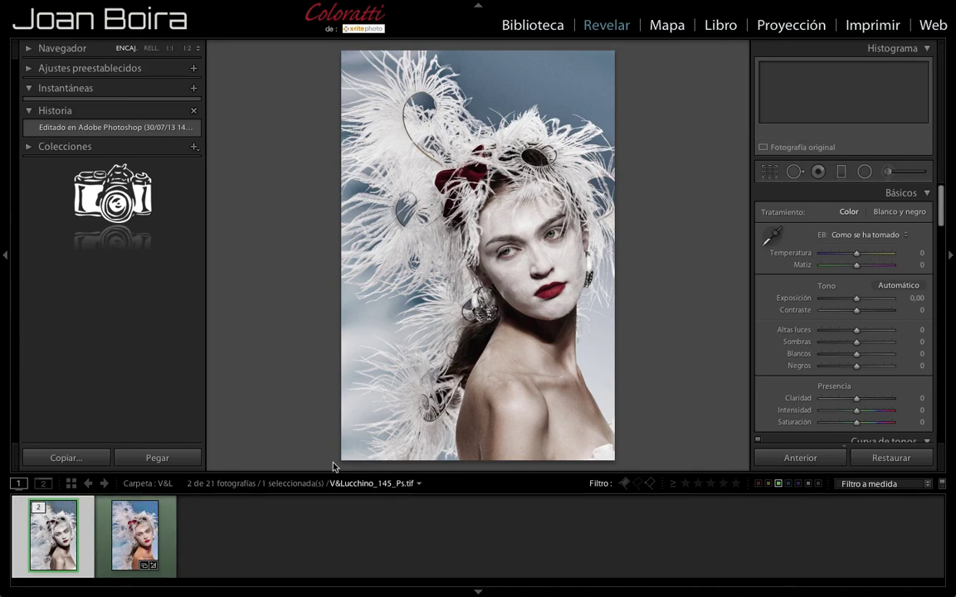
- Show the info overlay and compare V&Lucchino_145.tif with the edited V&Lucchino_145_Ps.tif copy
key(i)
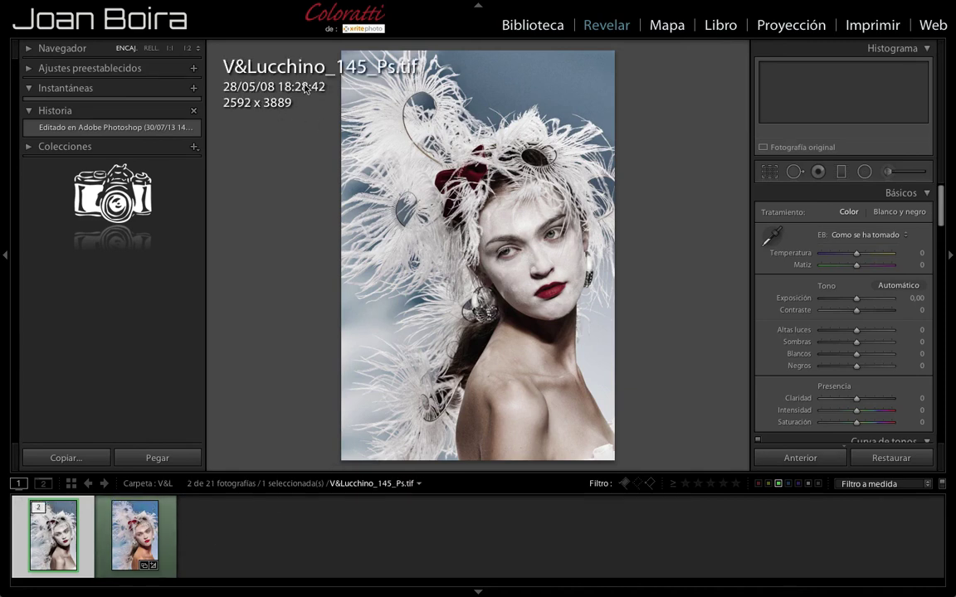
key(Right)
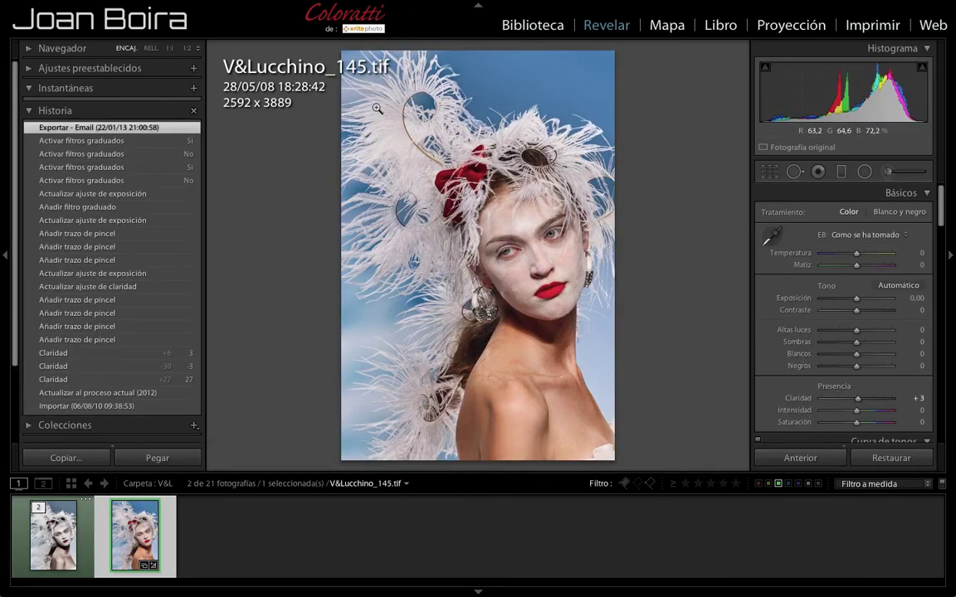
key(Left)
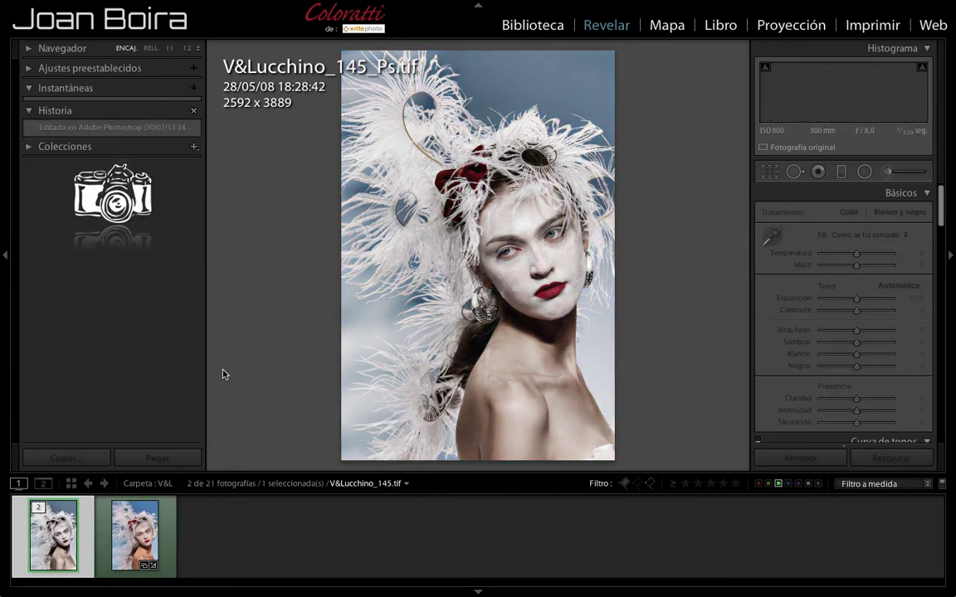